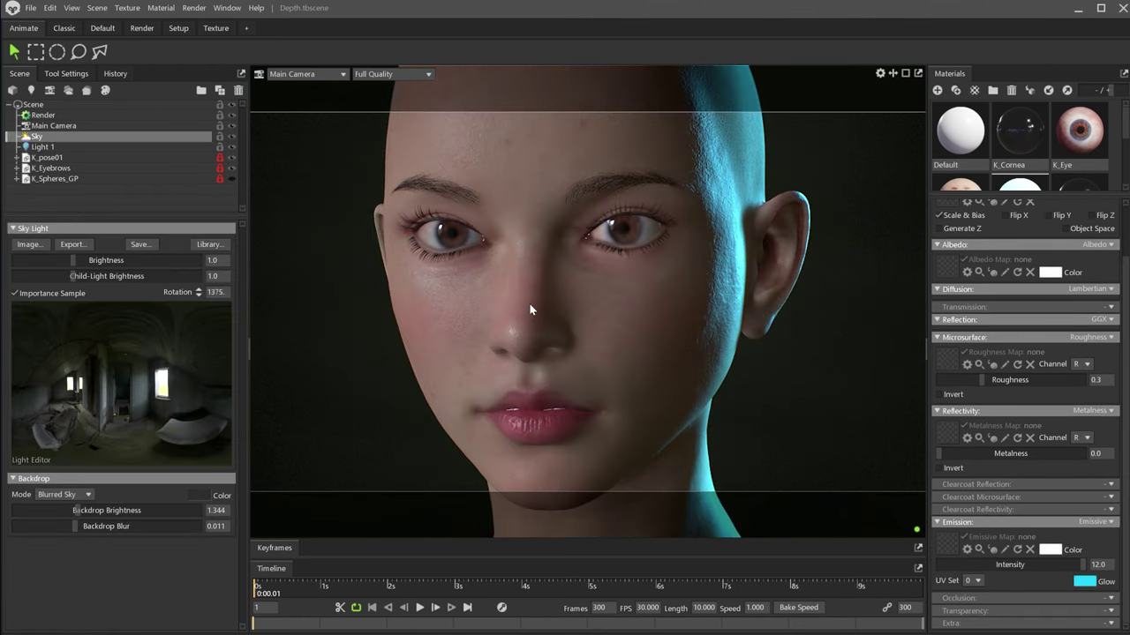
# Turn on ray tracing for the scene and select the child light nested under the Sky.
pyautogui.click(193, 8)
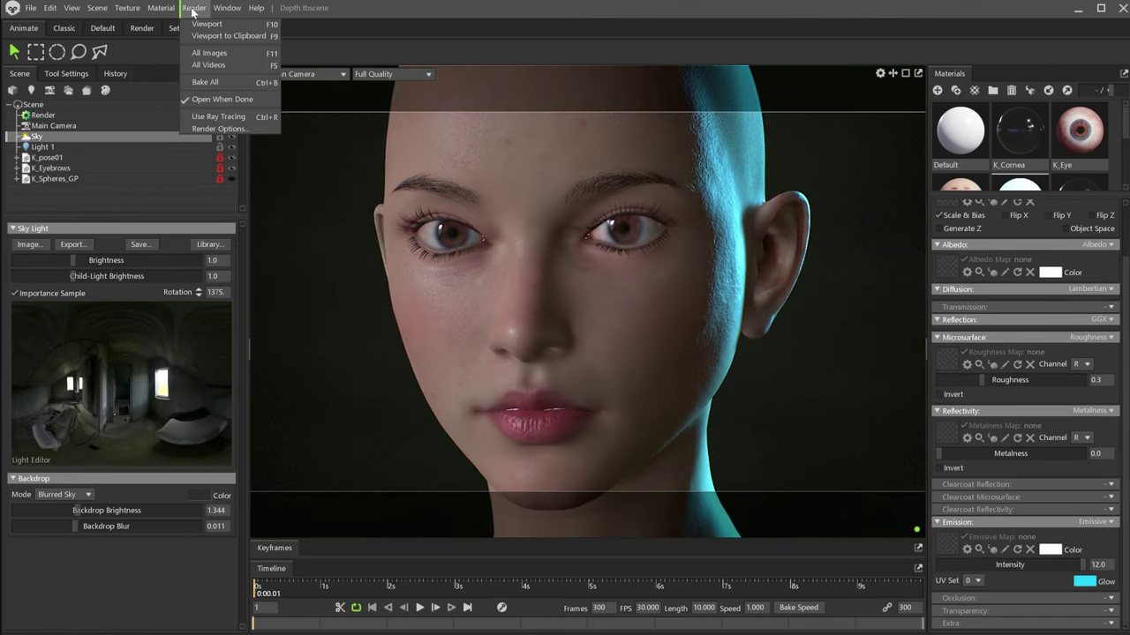
pyautogui.click(255, 118)
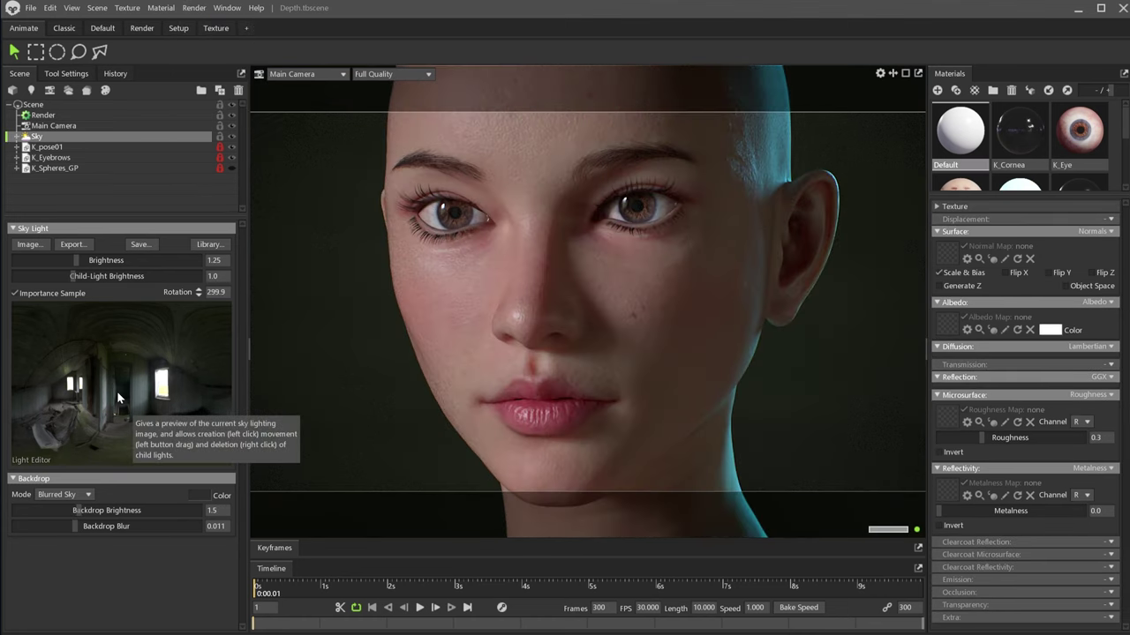
pyautogui.click(17, 138)
pyautogui.click(46, 146)
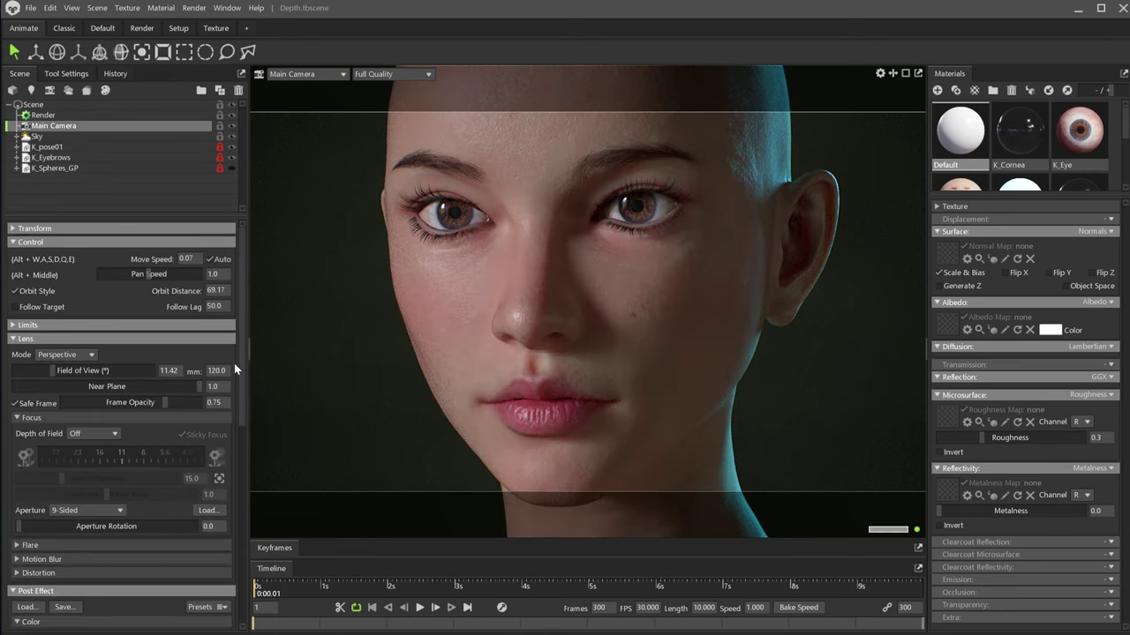
# Set the Main Camera's depth of field to Ray Traced in its focus settings.
pyautogui.moveTo(241, 345); pyautogui.dragTo(241, 388)
pyautogui.click(19, 331)
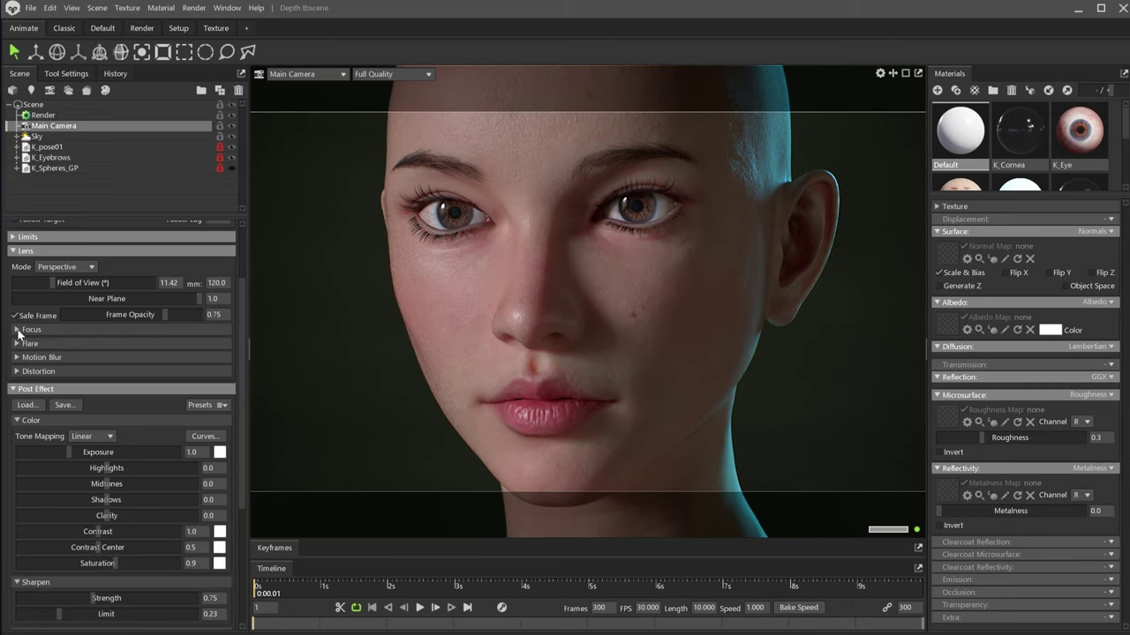
pyautogui.click(18, 395)
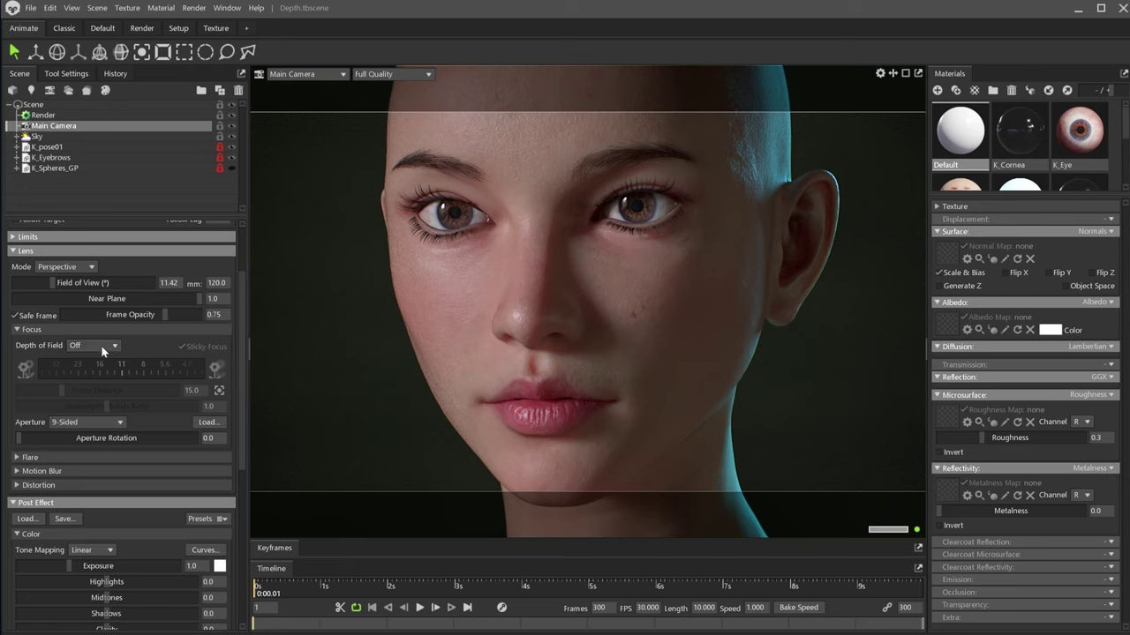
pyautogui.click(101, 346)
pyautogui.click(97, 382)
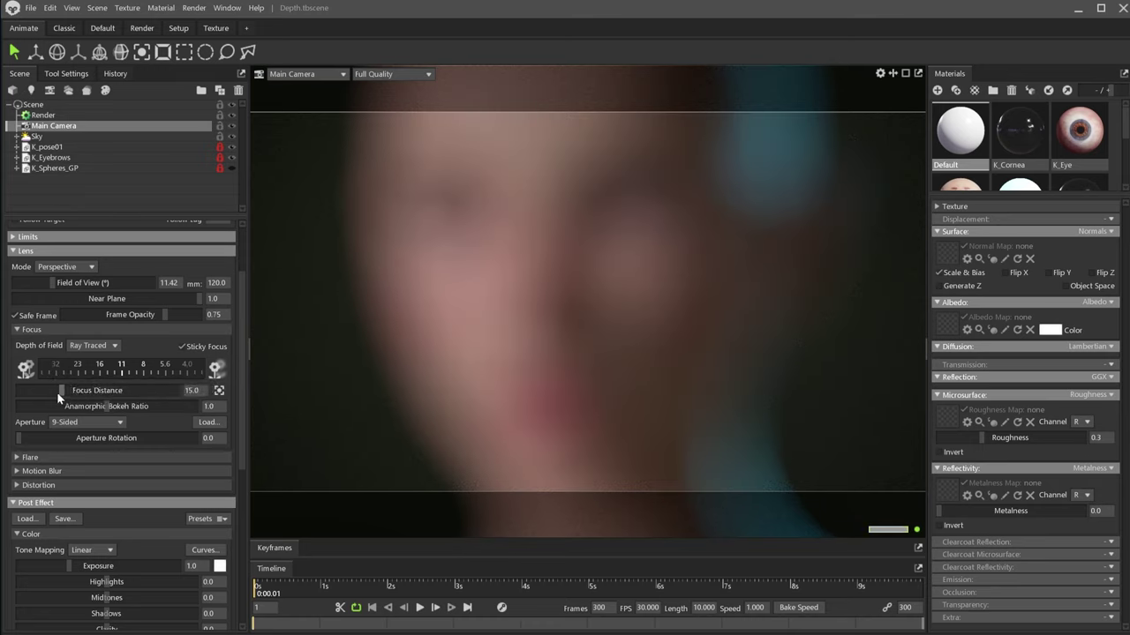
# Increase the camera's focus distance and refine it by picking a point between the eyes with the focus tool.
pyautogui.moveTo(60, 390)
pyautogui.mouseDown()
pyautogui.moveTo(89, 390)
pyautogui.moveTo(73, 390)
pyautogui.mouseUp()
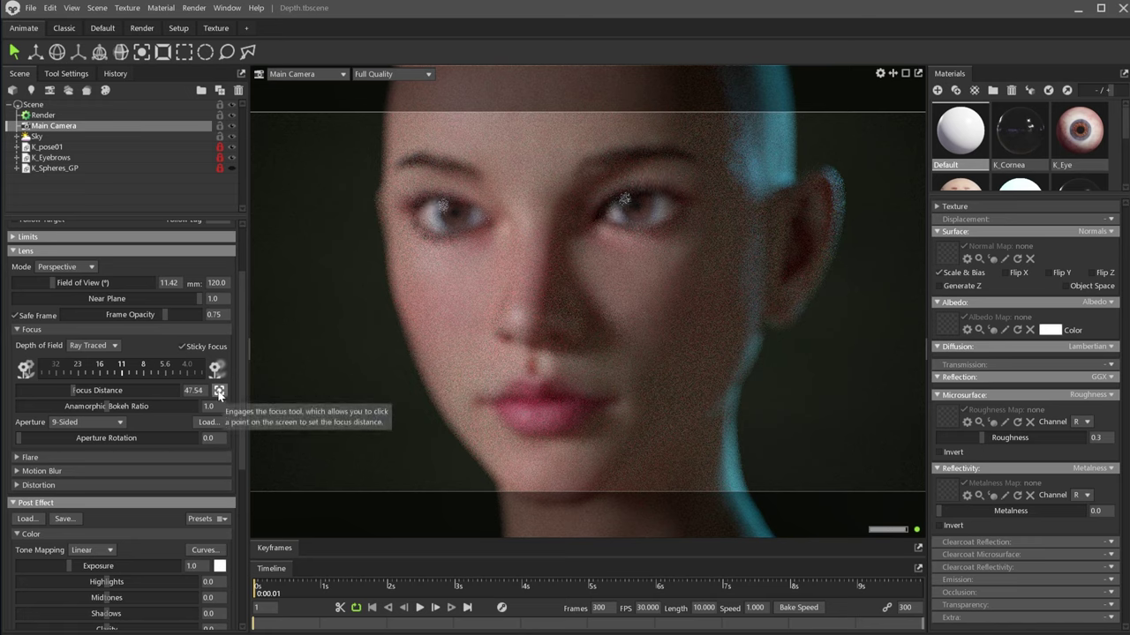
pyautogui.click(219, 391)
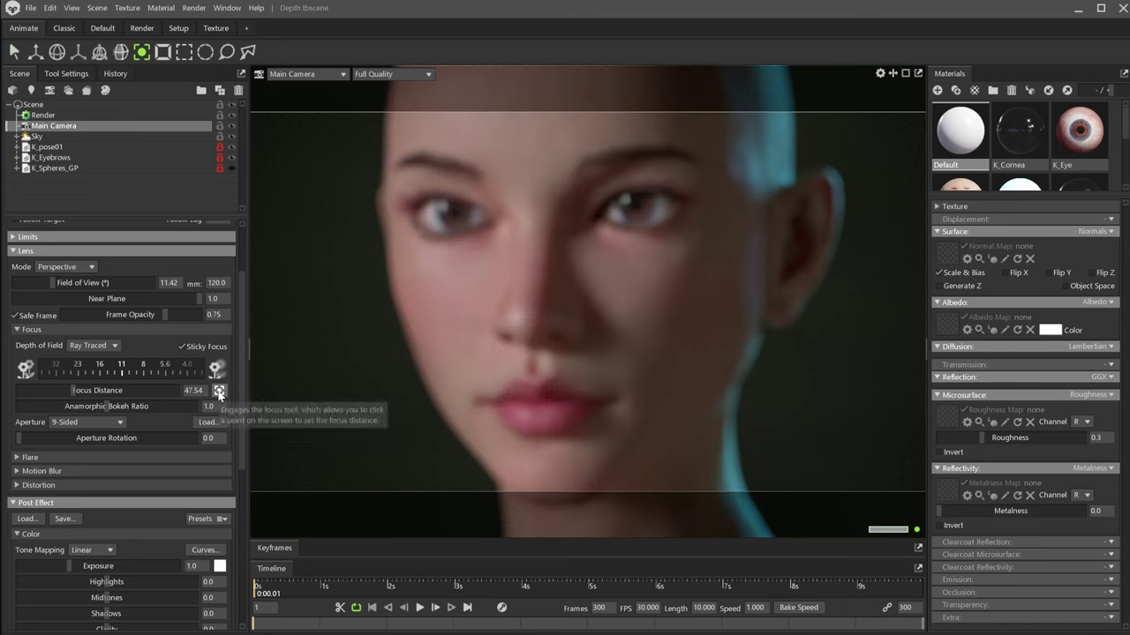
pyautogui.click(559, 221)
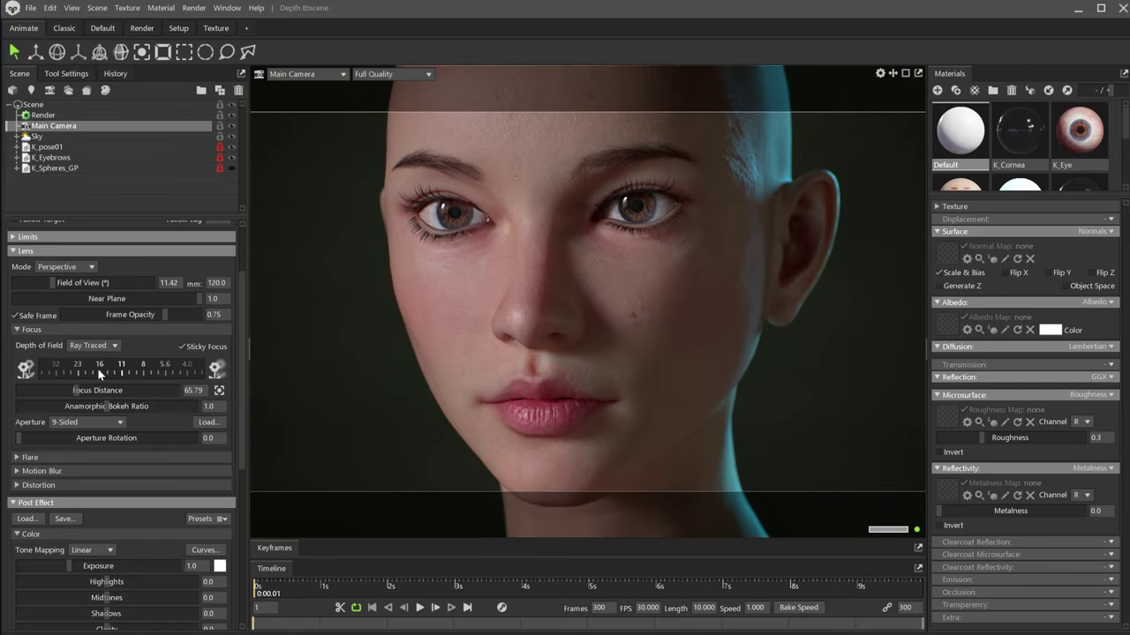
# Widen the Main Camera's aperture, compare f-stop 2.8, and settle on f-stop 4.0.
pyautogui.moveTo(151, 371); pyautogui.dragTo(88, 374)
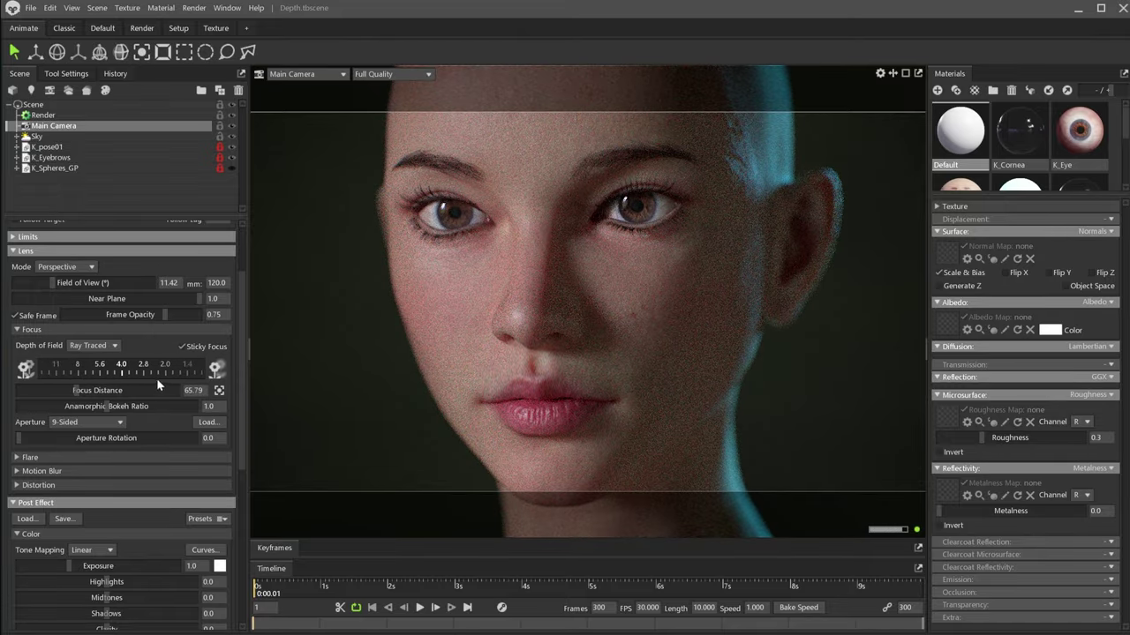
pyautogui.moveTo(159, 382); pyautogui.dragTo(135, 376)
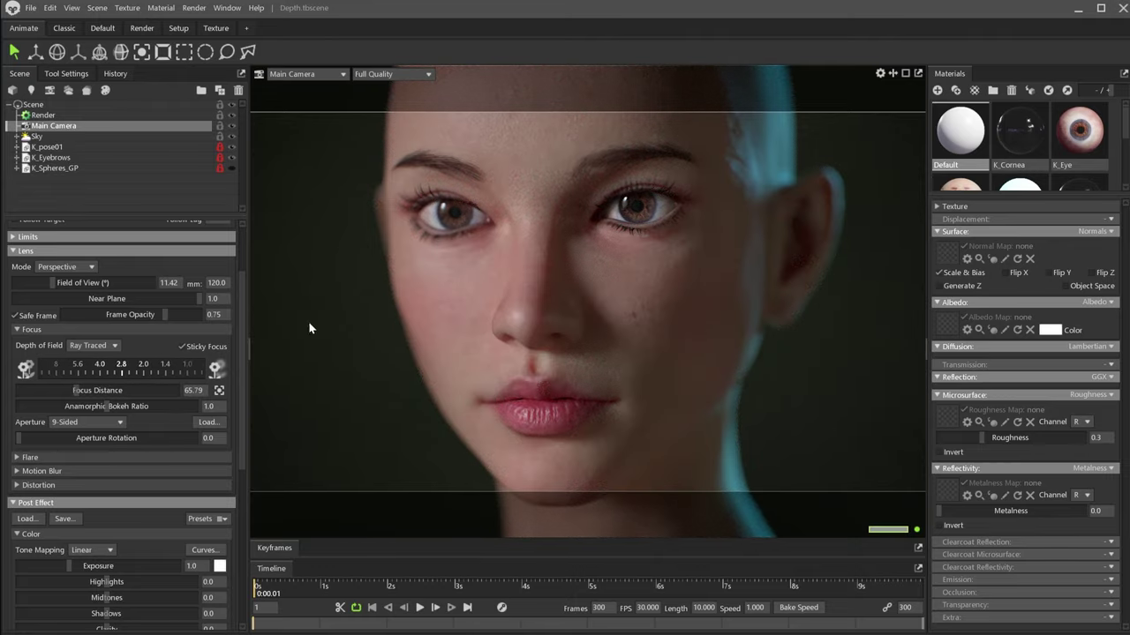
pyautogui.moveTo(134, 377); pyautogui.dragTo(152, 373)
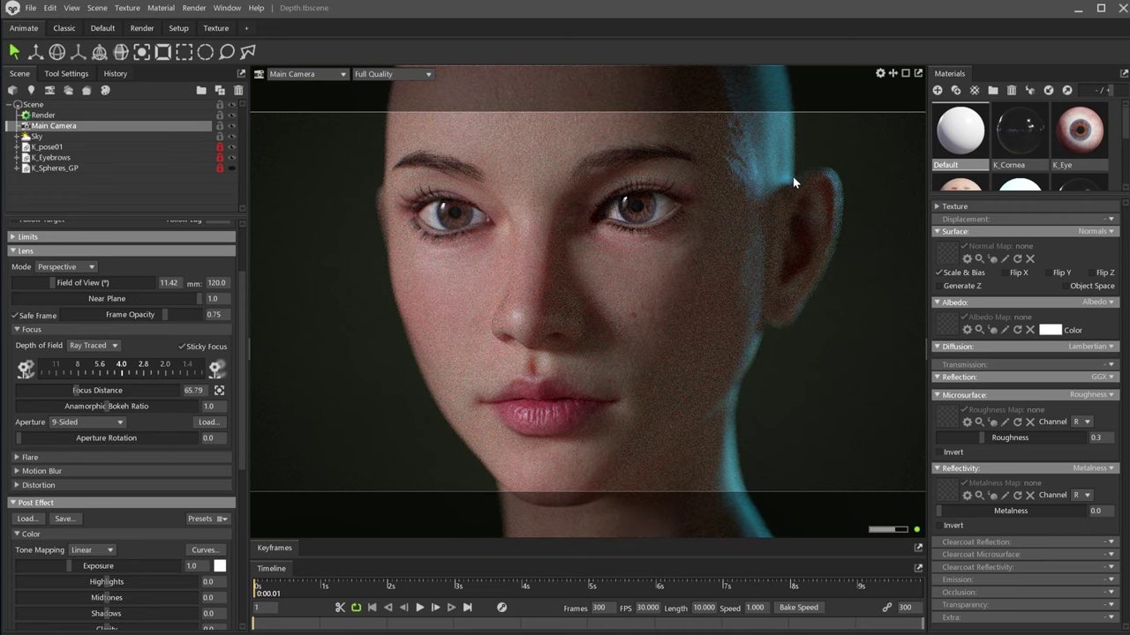
# Slightly raise the brightness of the cyan spot light nested under the Sky.
pyautogui.click(17, 137)
pyautogui.click(49, 146)
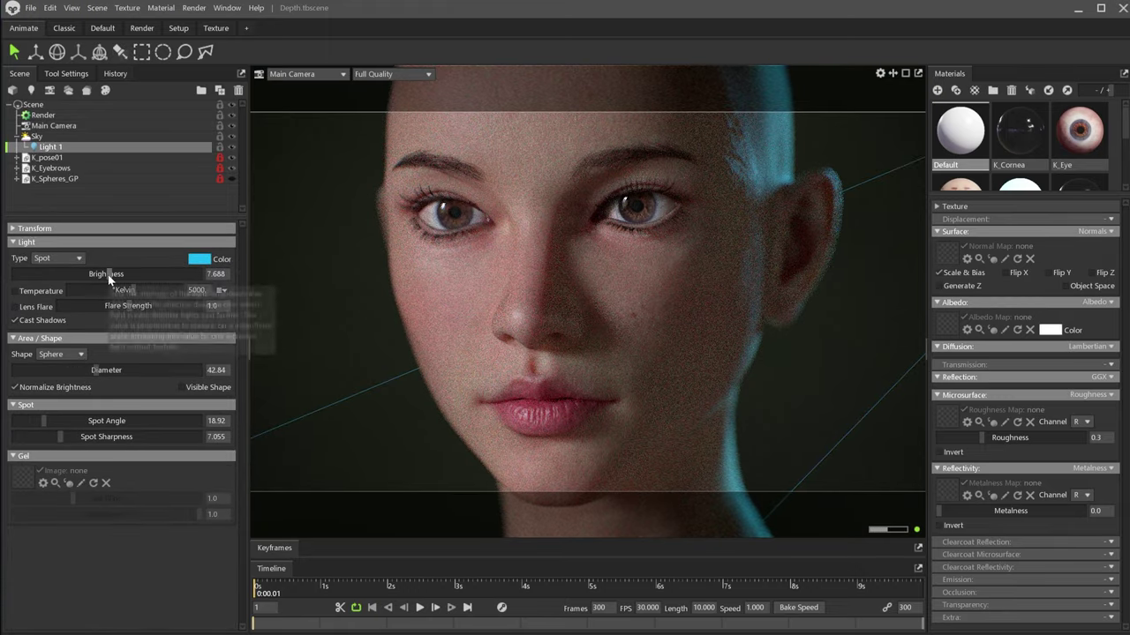
pyautogui.moveTo(108, 275); pyautogui.dragTo(111, 276)
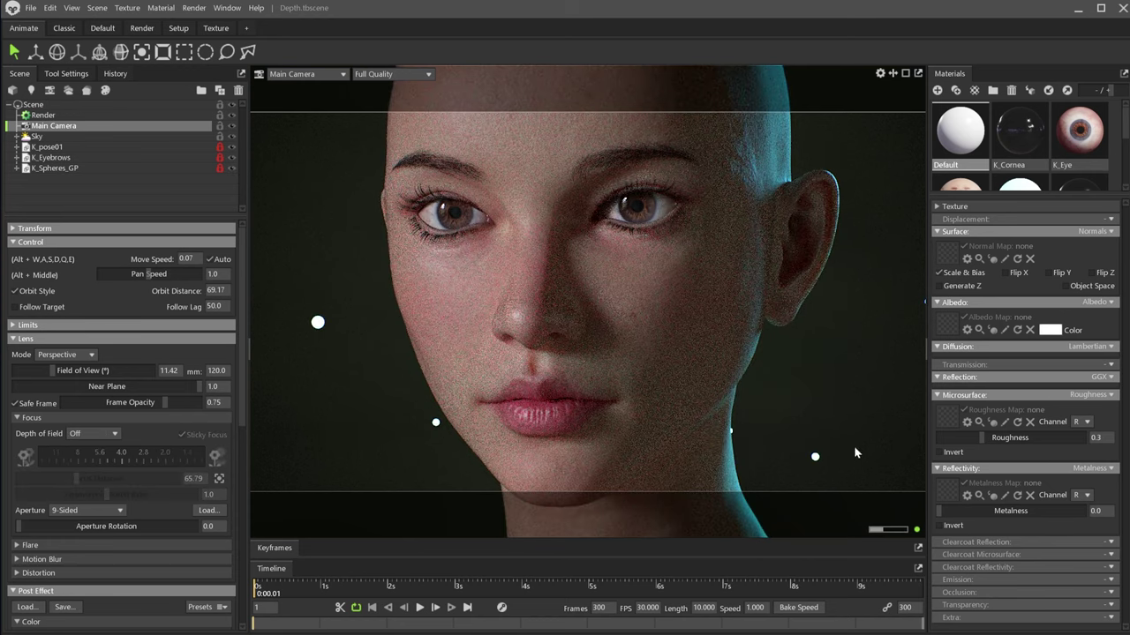
# Set the emission intensity of the background spheres' material to 0.002.
pyautogui.click(1027, 191)
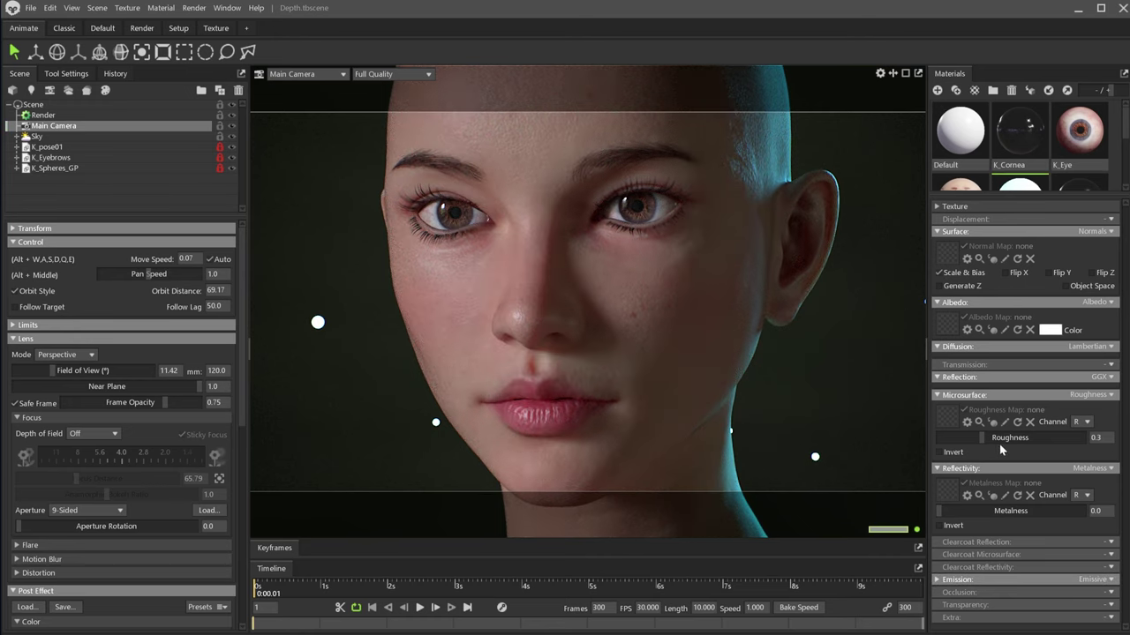
pyautogui.click(936, 580)
pyautogui.scroll(-2, 988, 554)
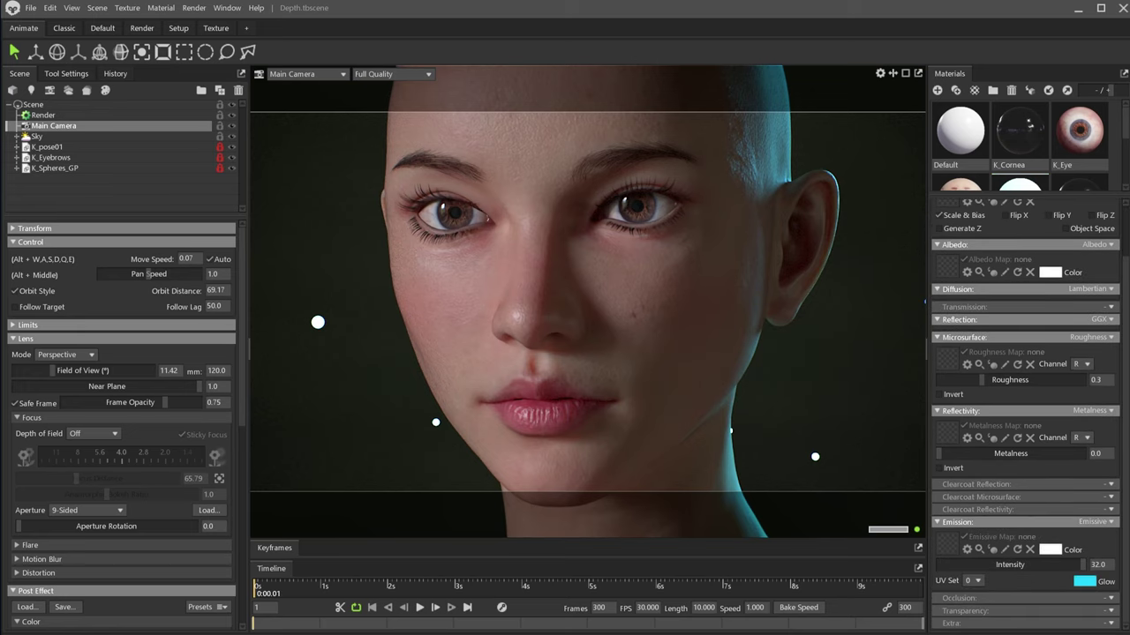
pyautogui.write('0.002')
pyautogui.press('Return')
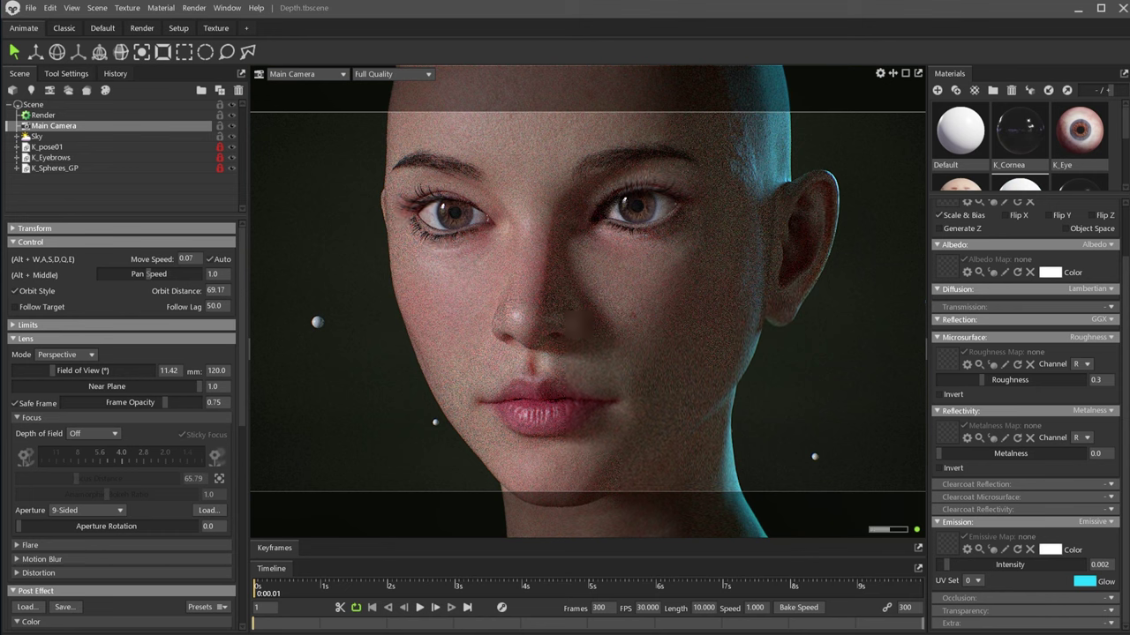
# Set the sphere material's emission intensity to 32.
pyautogui.click(1099, 566)
pyautogui.write('32')
pyautogui.press('Return')
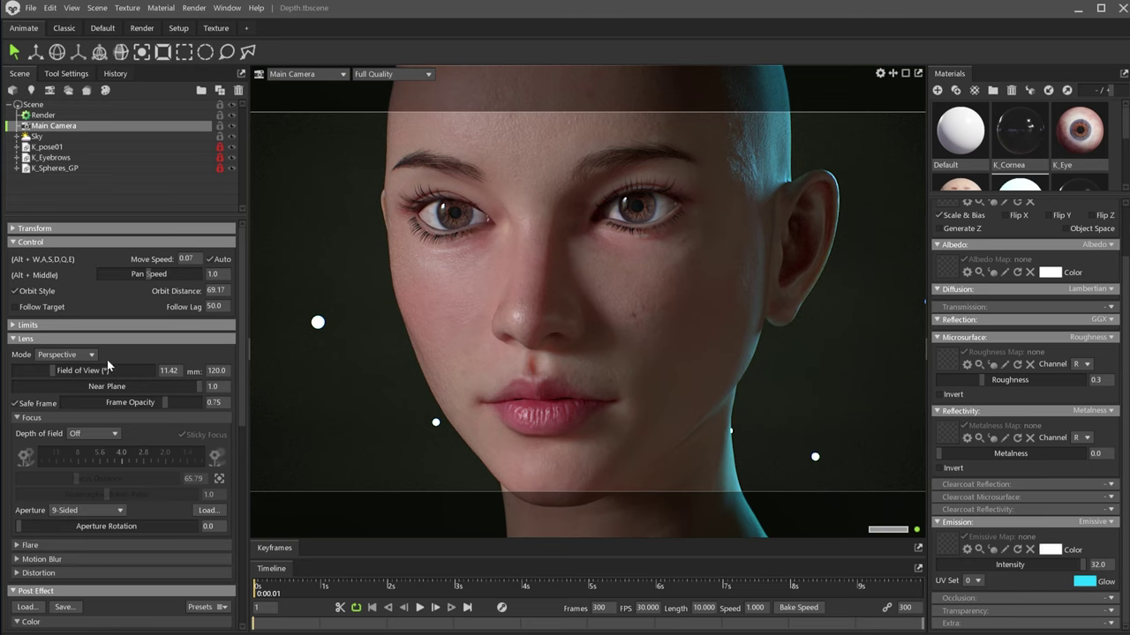
# Switch the Main Camera's depth of field on again as Ray Traced to blur the glowing spheres.
pyautogui.click(112, 434)
pyautogui.click(107, 467)
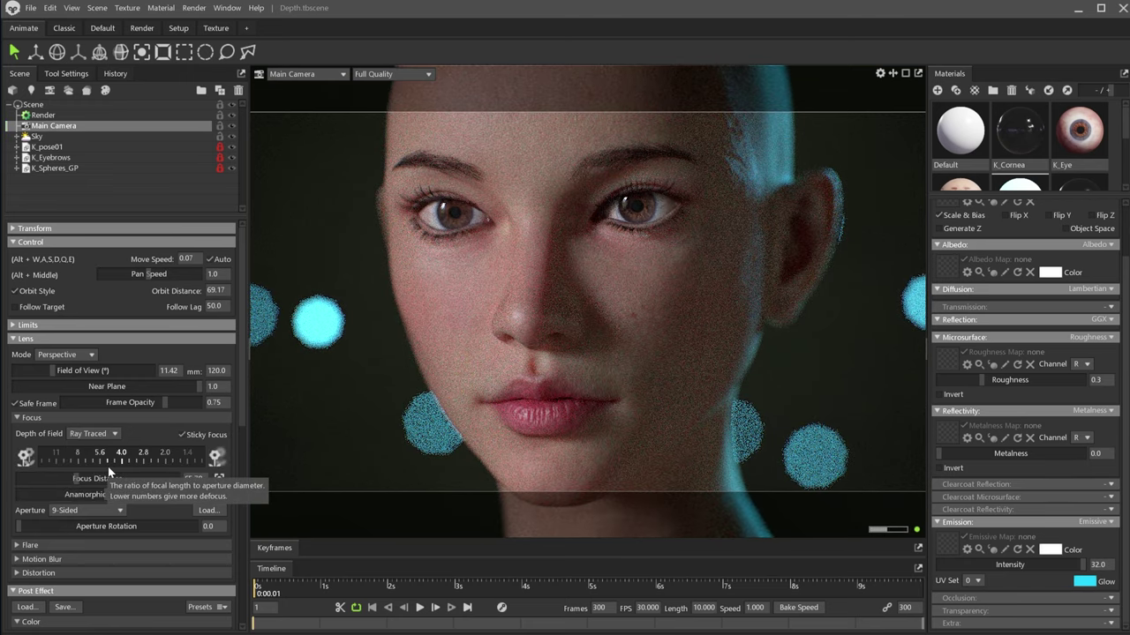
# Try the aperture shapes 5-Sided, 9-Sided, Circle (Smooth), Circle, Donut and Heart on the blurred spheres.
pyautogui.click(85, 510)
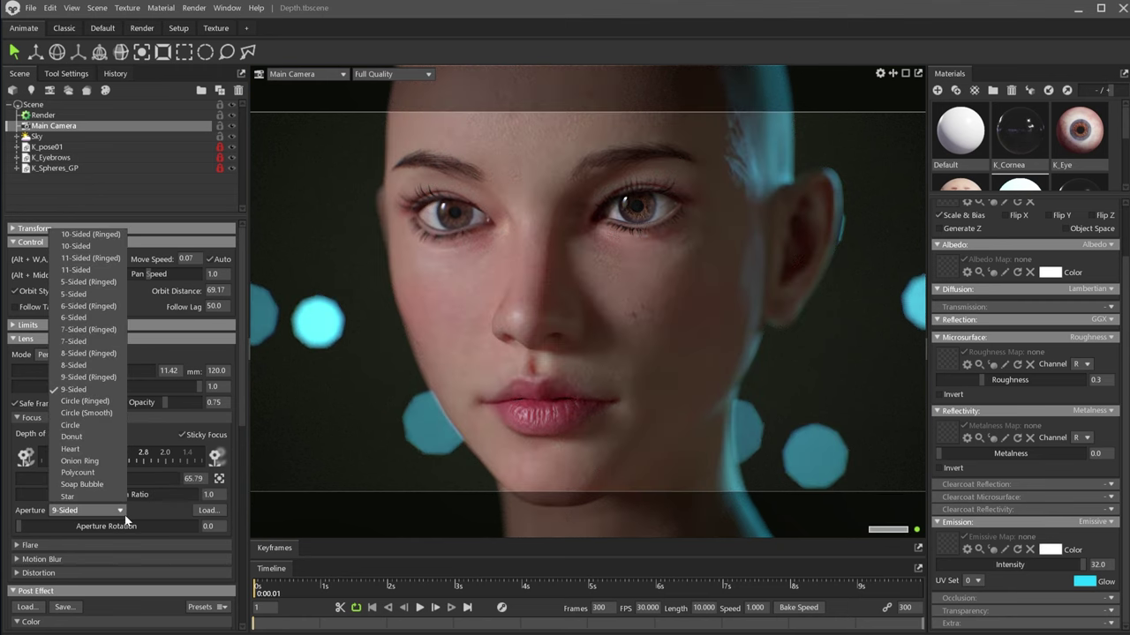
pyautogui.click(75, 294)
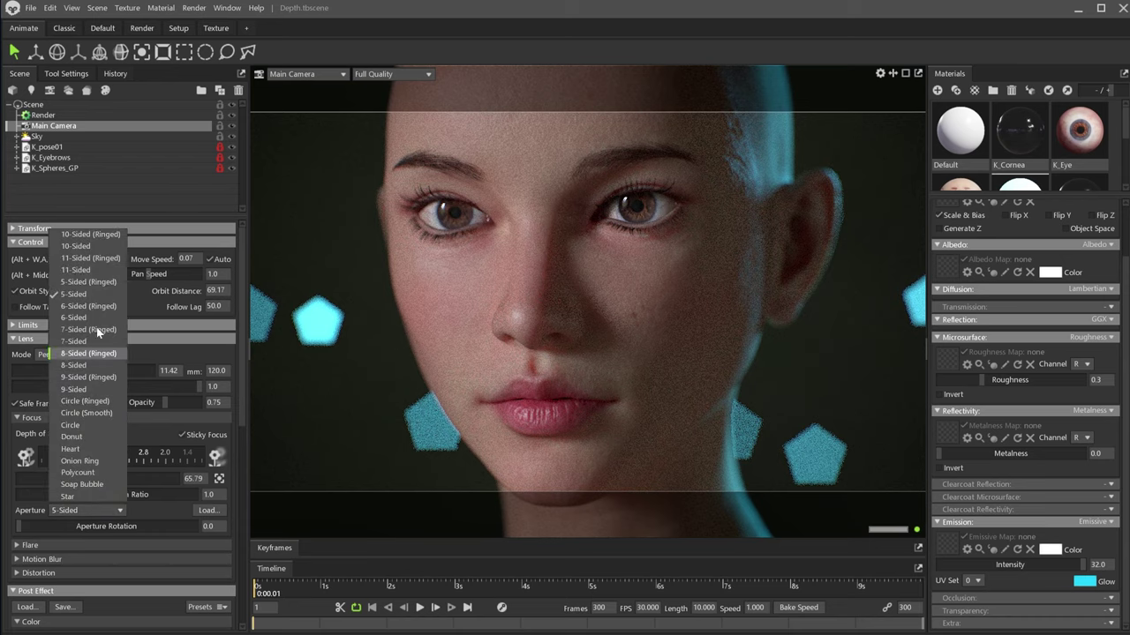
pyautogui.click(93, 510)
pyautogui.click(96, 389)
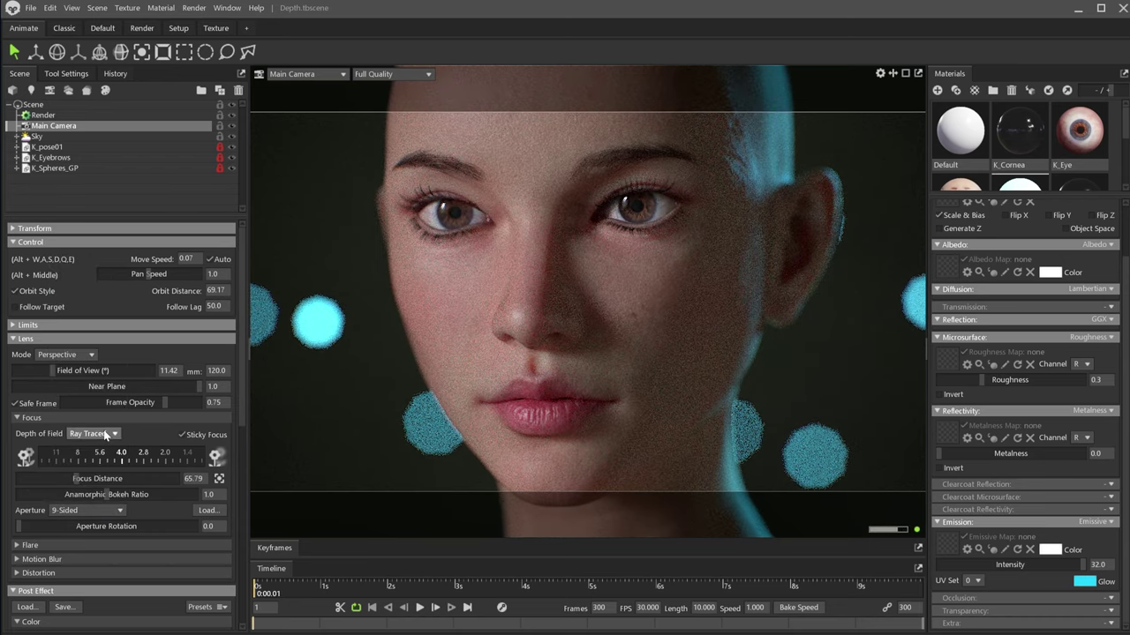
pyautogui.click(104, 510)
pyautogui.click(105, 411)
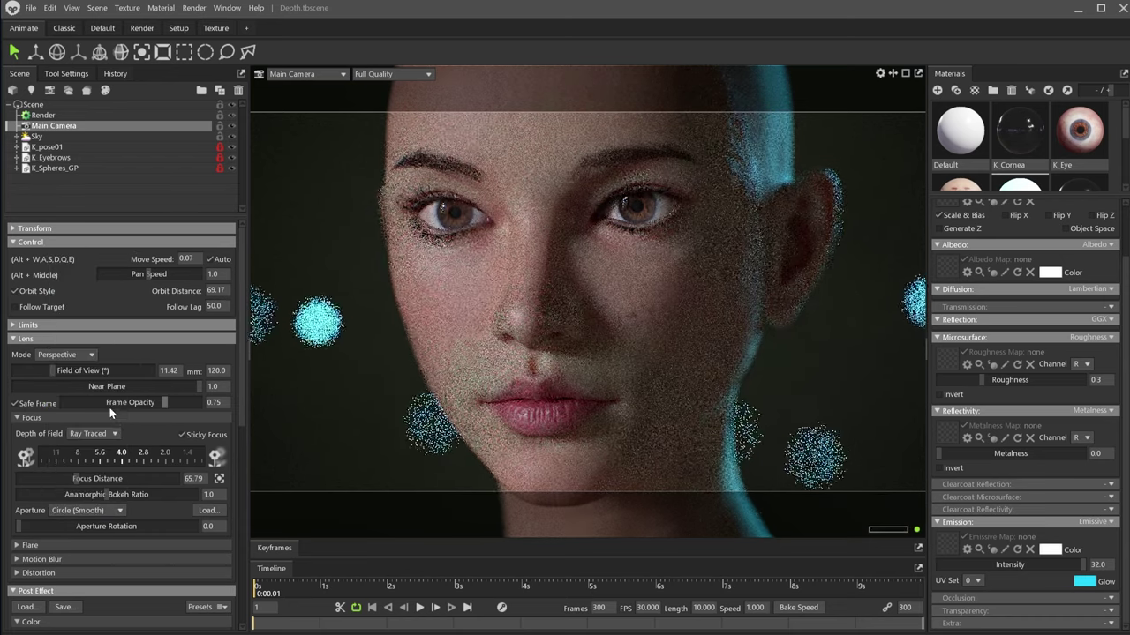
pyautogui.click(104, 510)
pyautogui.click(97, 422)
pyautogui.click(104, 510)
pyautogui.click(97, 434)
pyautogui.click(104, 510)
pyautogui.click(103, 455)
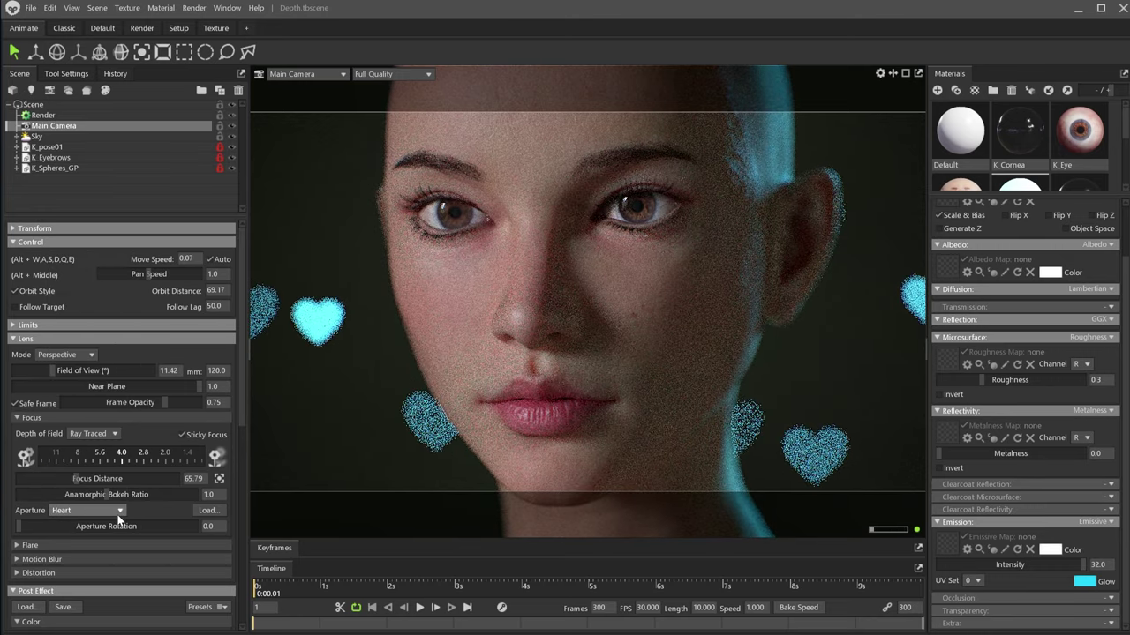
pyautogui.click(116, 511)
# Load an indoor hall sky from the library's Skies and rotate the sky lighting around the head.
pyautogui.scroll(2, 683, 337)
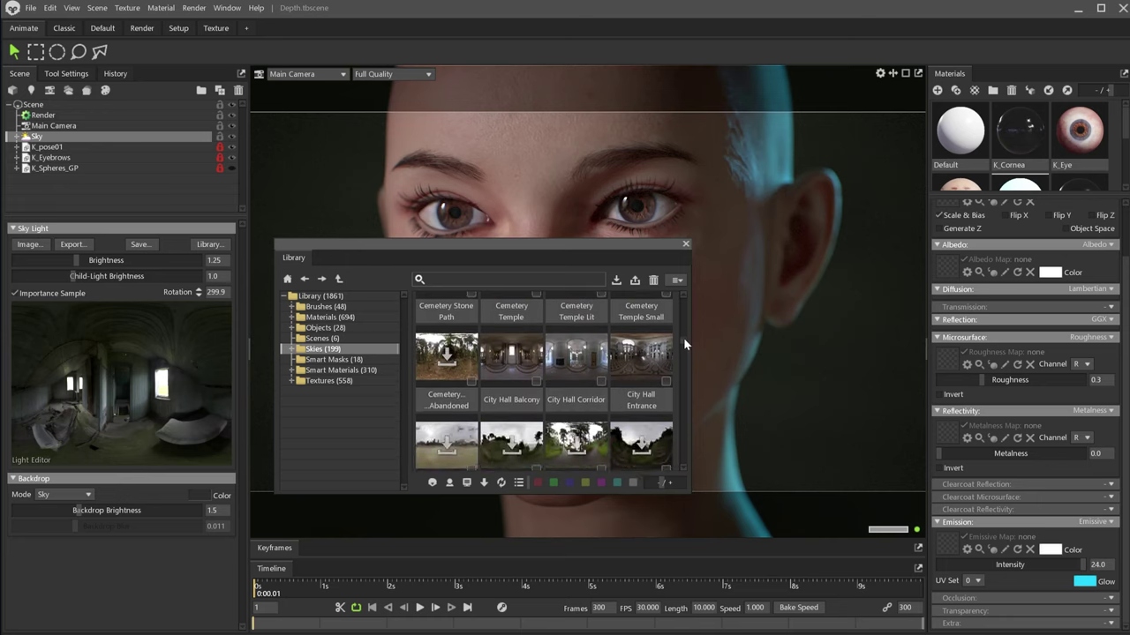
pyautogui.doubleClick(466, 383)
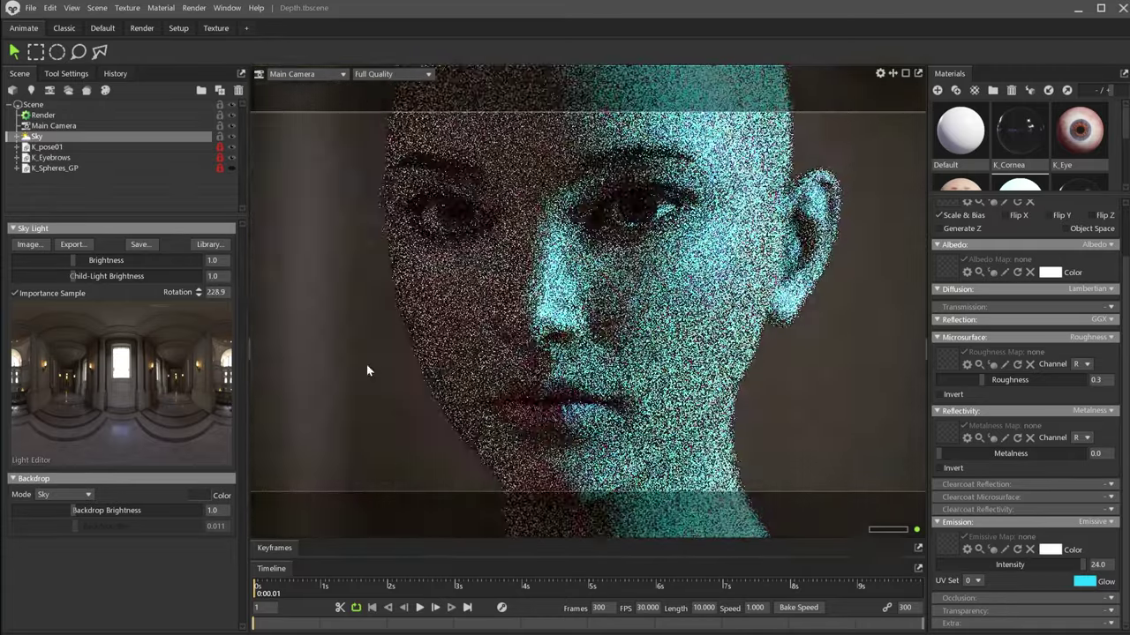
pyautogui.keyDown('shift'); pyautogui.moveTo(366, 364); pyautogui.dragTo(774, 347); pyautogui.keyUp('shift')
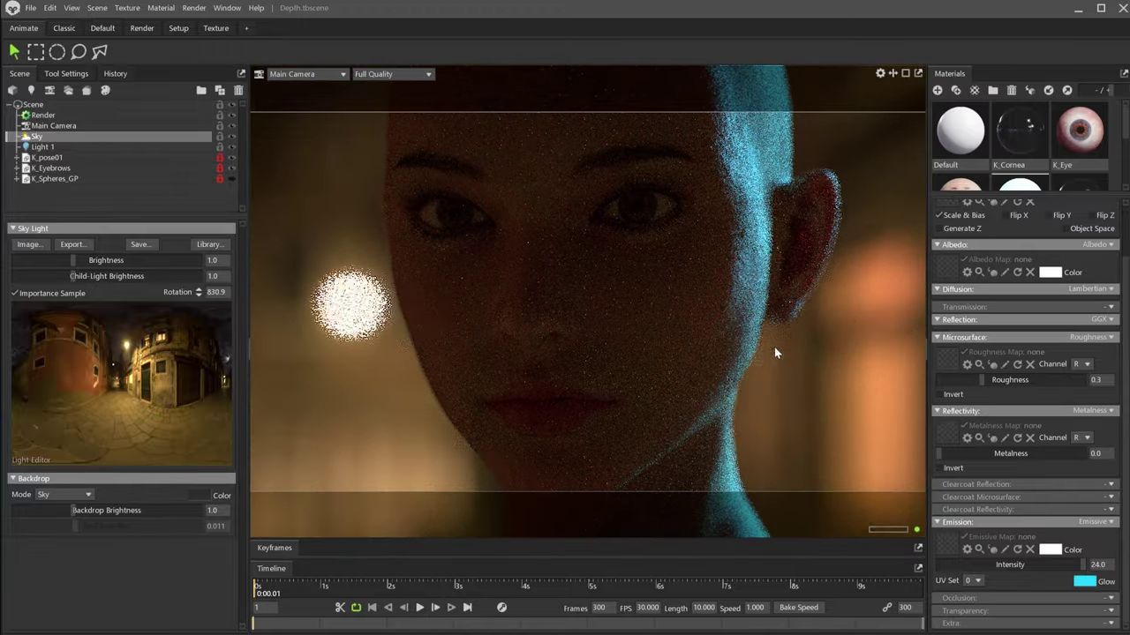
# Replace the sky with Castle Gatehouse Este from the library and rotate it behind the head.
pyautogui.click(218, 248)
pyautogui.scroll(-12, 548, 433)
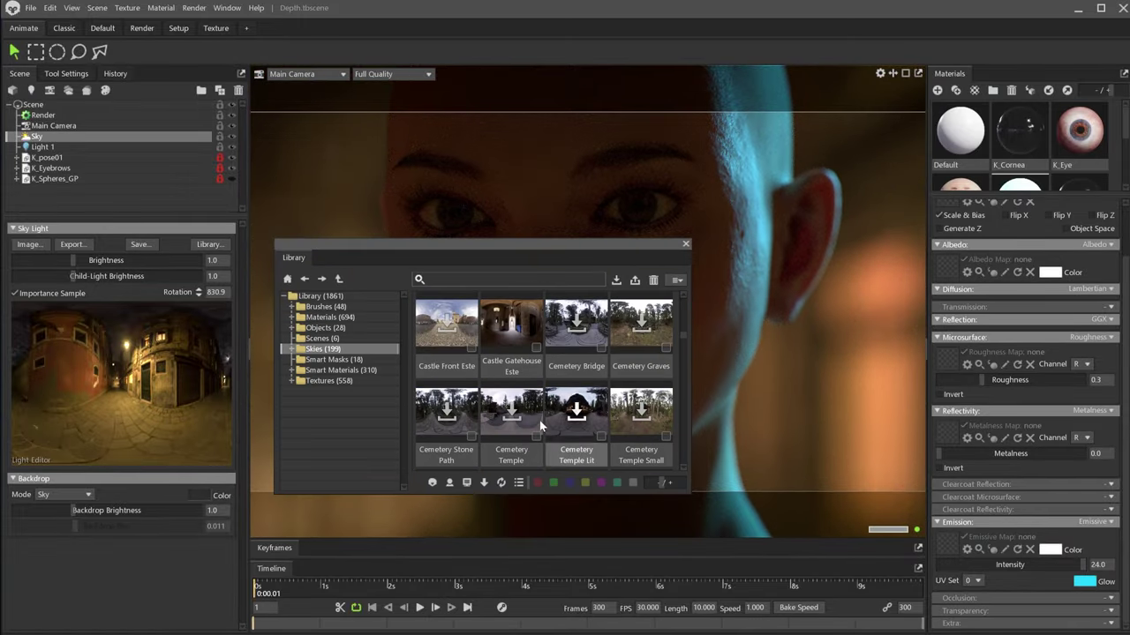
pyautogui.doubleClick(510, 326)
pyautogui.click(685, 247)
pyautogui.keyDown('shift'); pyautogui.moveTo(685, 253); pyautogui.dragTo(756, 323); pyautogui.keyUp('shift')
# Turn the Main Camera's depth of field Off and return it to Ray Traced to compare the backdrop blur.
pyautogui.click(53, 126)
pyautogui.click(93, 434)
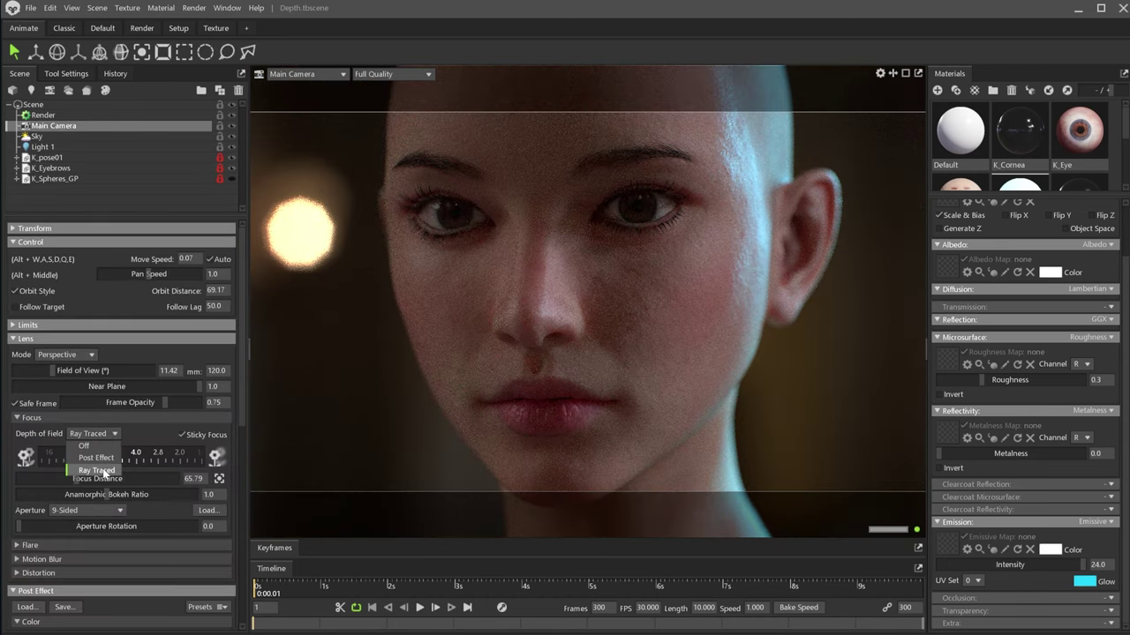
pyautogui.click(98, 445)
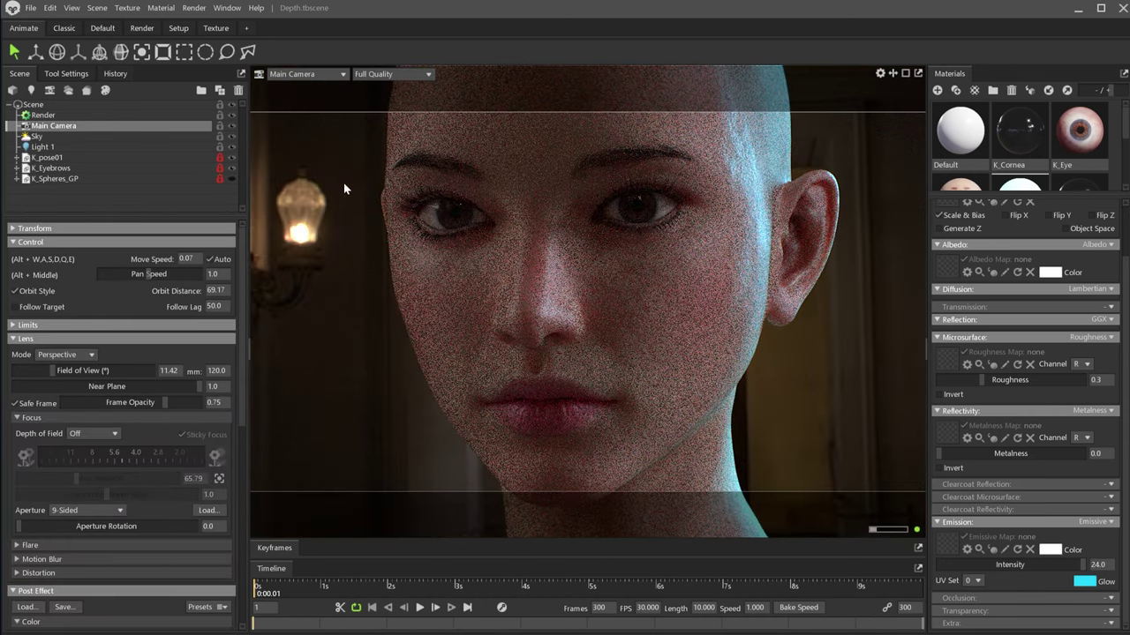
pyautogui.click(107, 435)
pyautogui.click(97, 470)
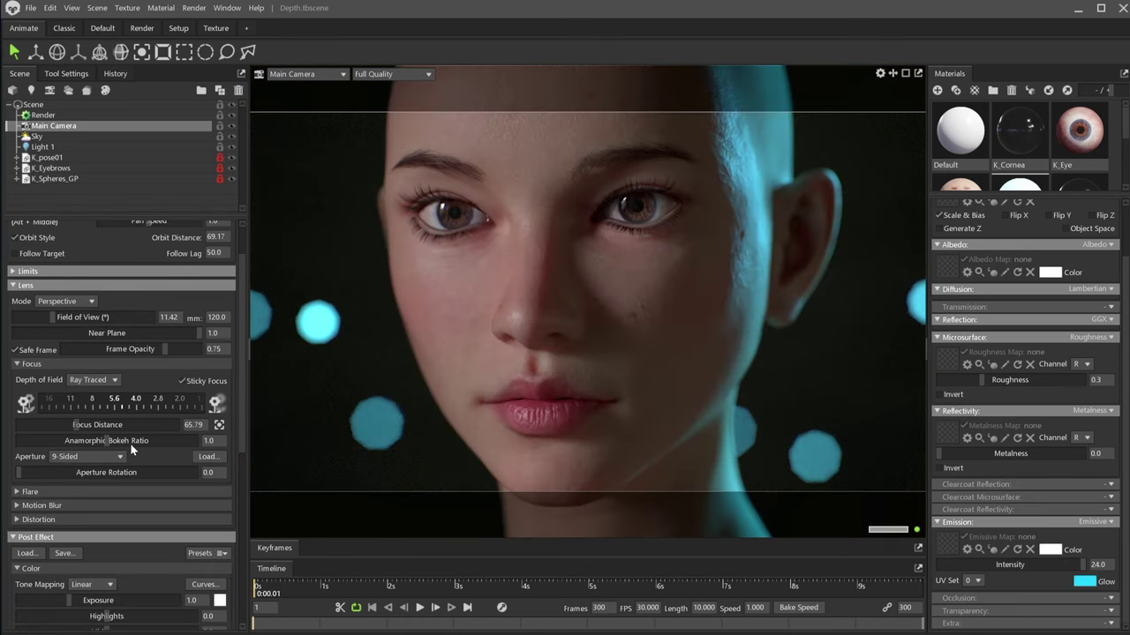
# Switch to the Anamorphic reference board in BeeRef, enlarge its window, and examine the bokeh in the film stills.
pyautogui.hotkey('alt', 'Tab')
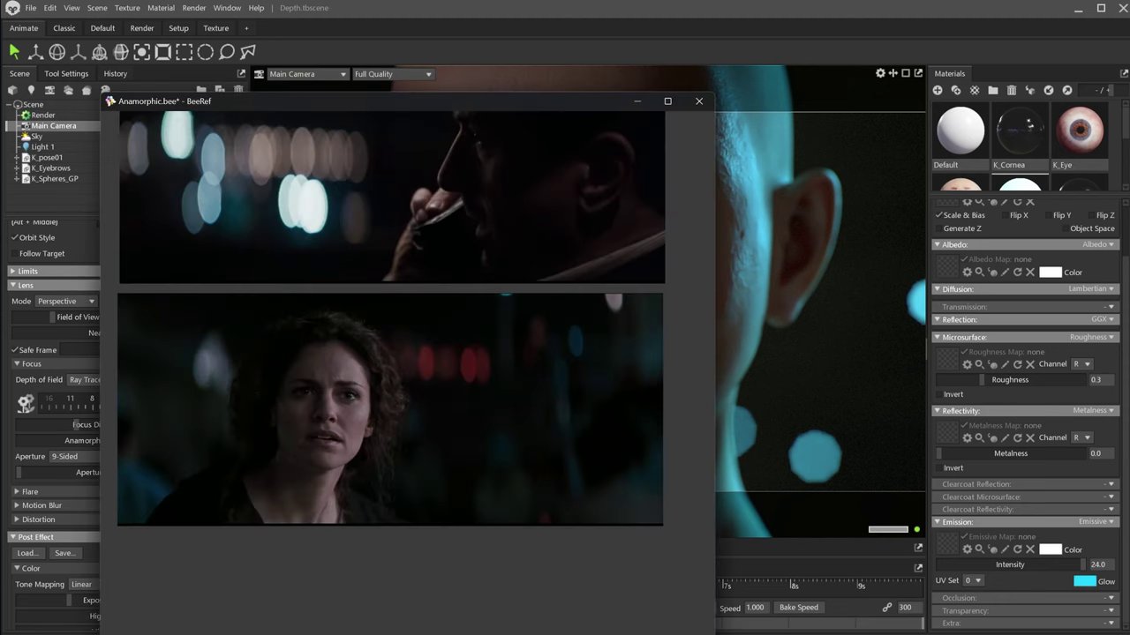
pyautogui.moveTo(430, 104); pyautogui.dragTo(506, 30)
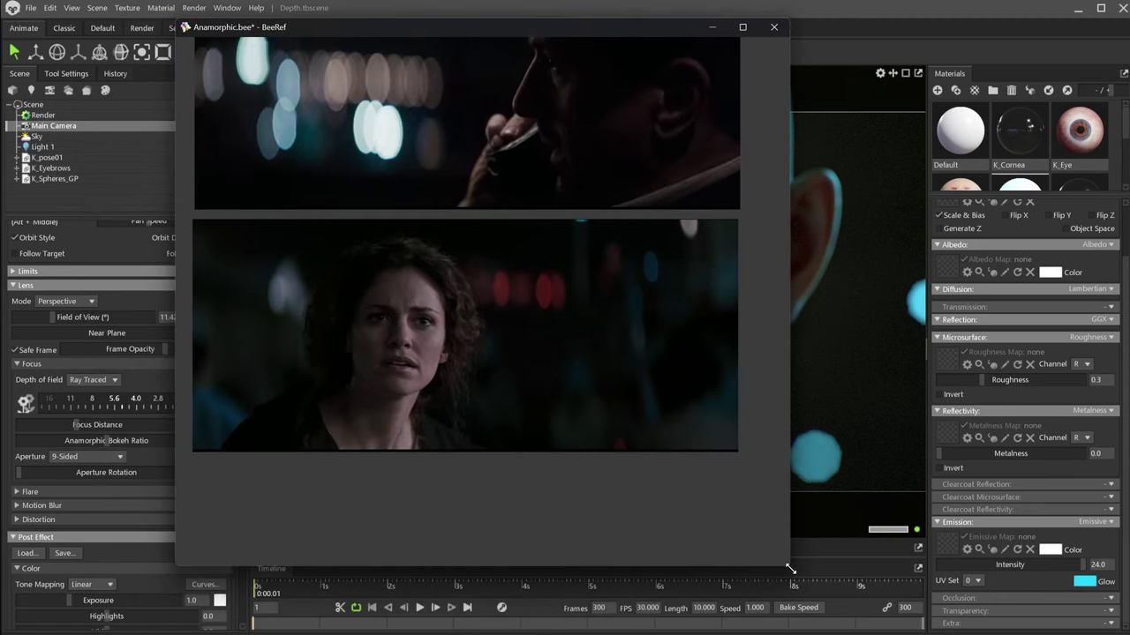
pyautogui.moveTo(791, 575); pyautogui.dragTo(994, 615)
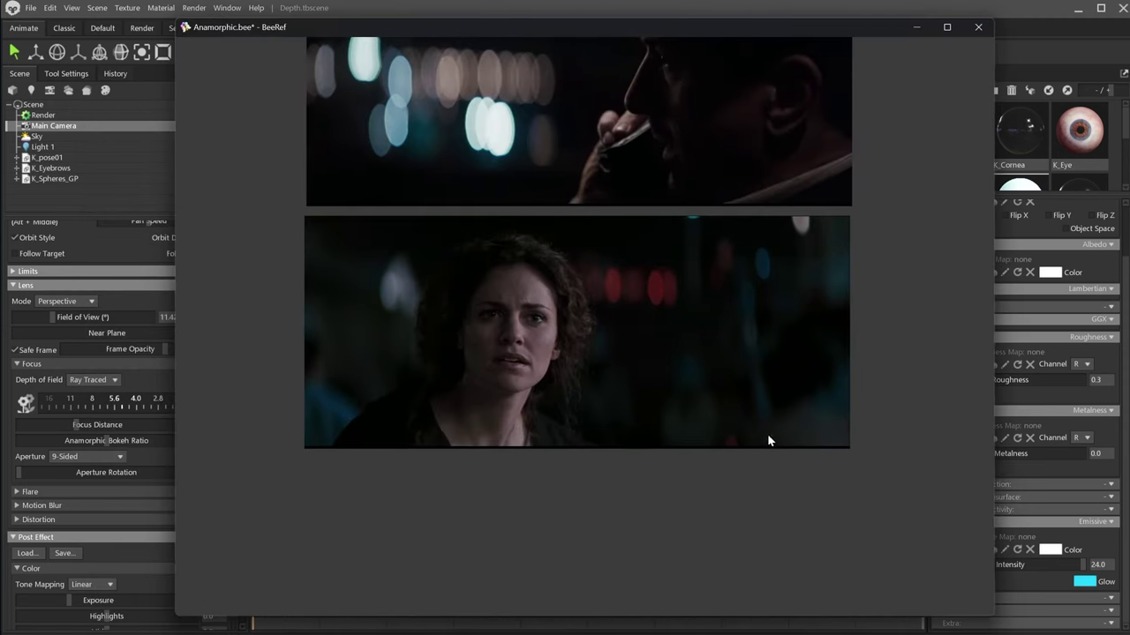
pyautogui.scroll(2, 601, 449)
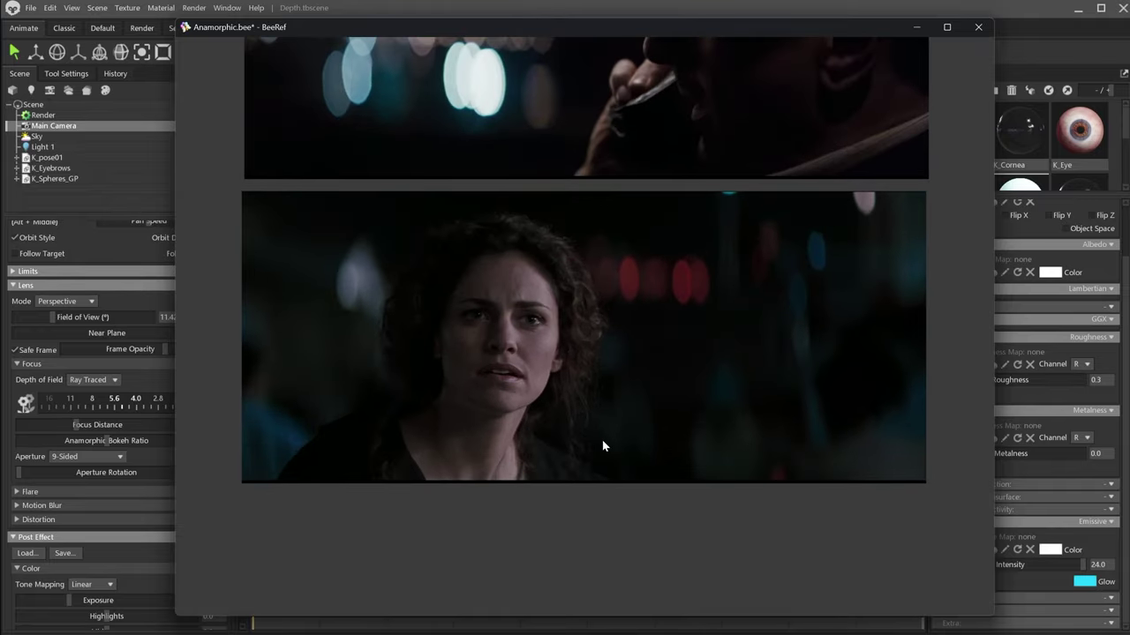
# Examine the oval bokeh highlights in the film stills, from the lowest image up to the topmost one on the reference board.
pyautogui.moveTo(601, 447); pyautogui.dragTo(602, 434, button='middle')
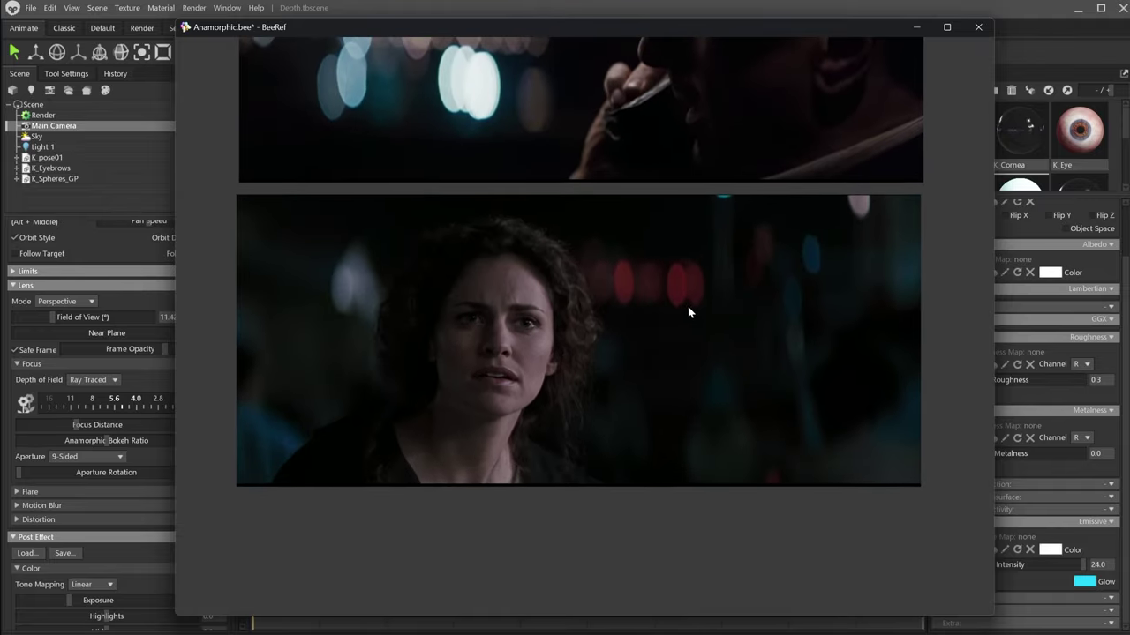
pyautogui.scroll(5, 630, 423)
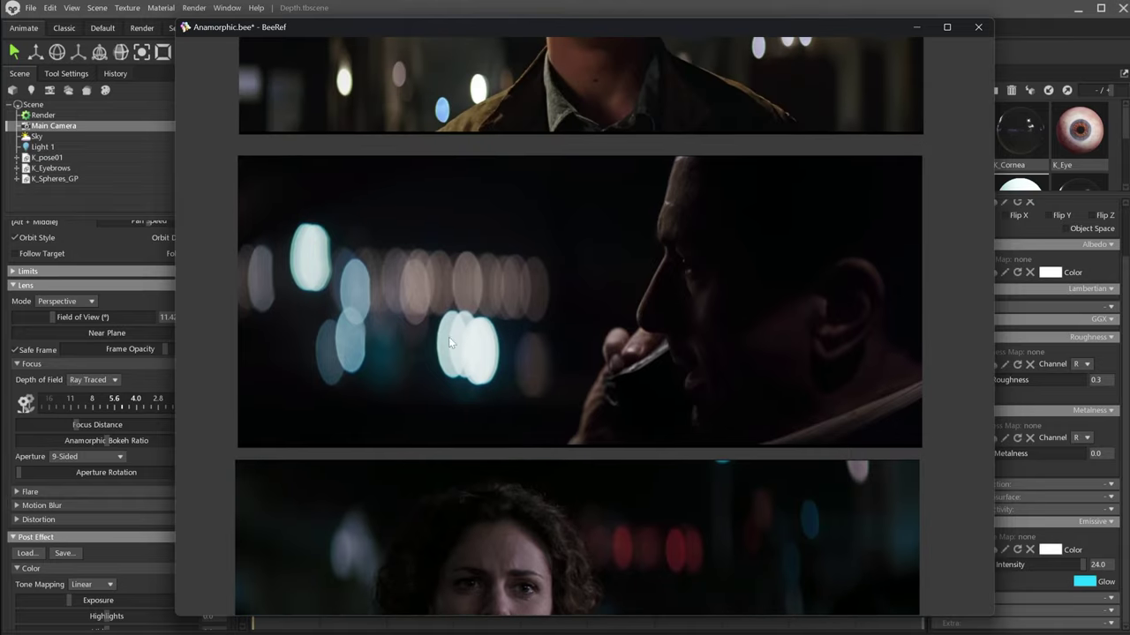
pyautogui.scroll(4, 536, 418)
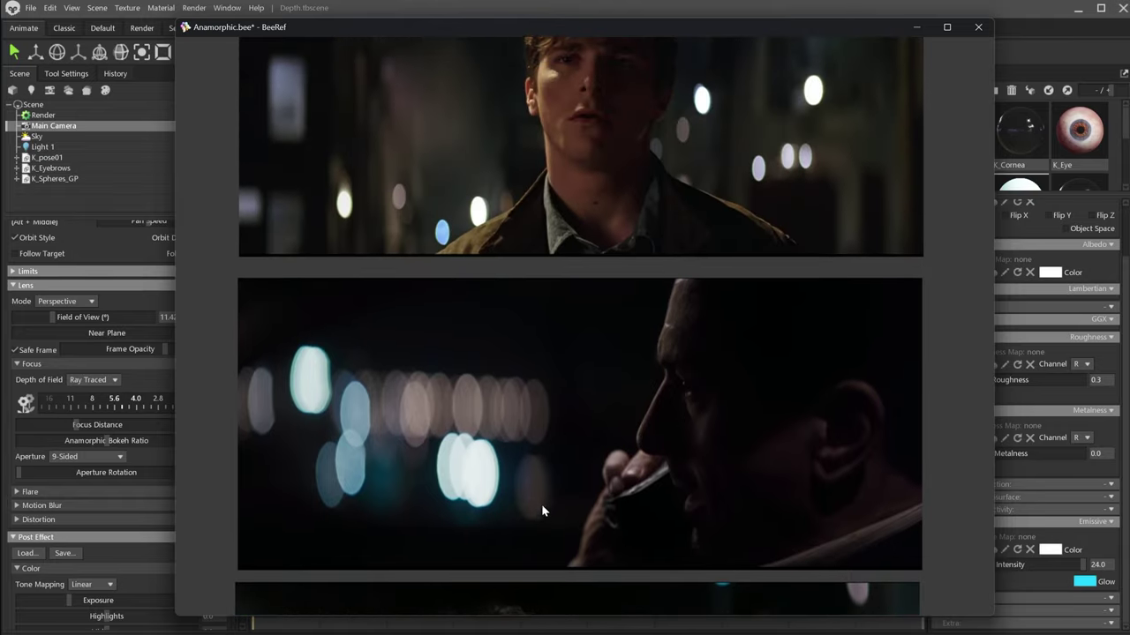
pyautogui.scroll(2, 528, 467)
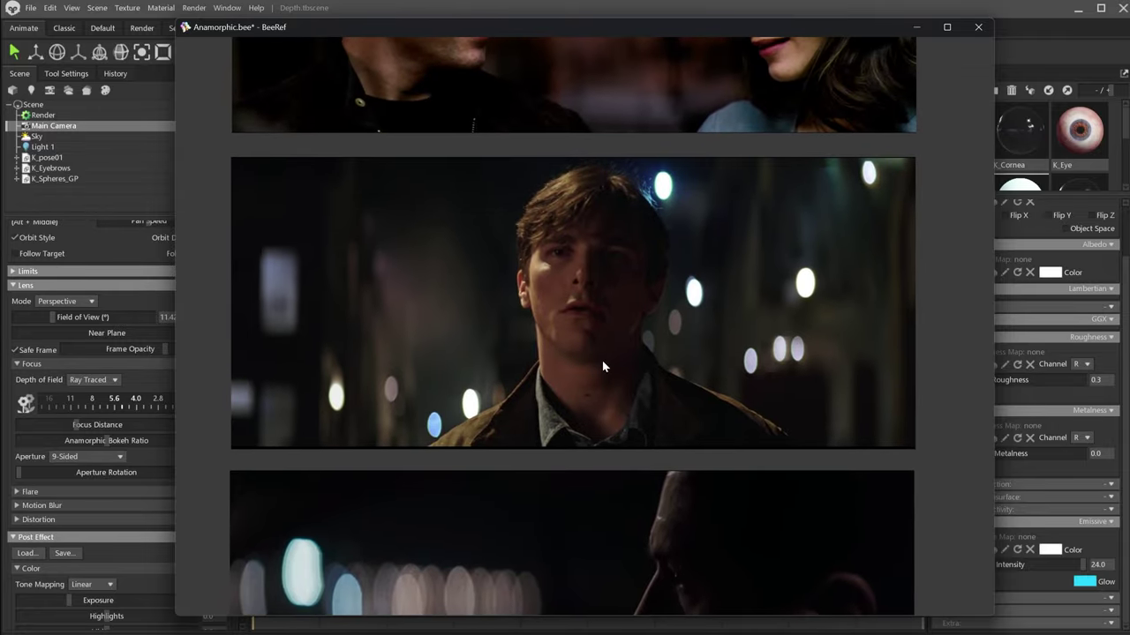
pyautogui.scroll(2, 618, 361)
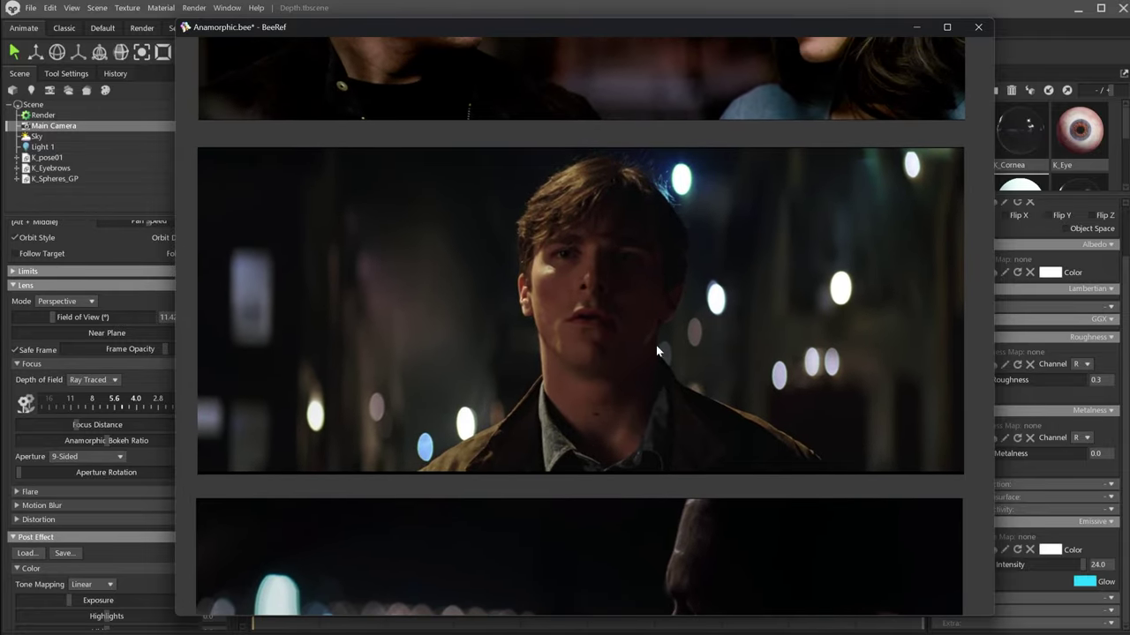
pyautogui.scroll(6, 628, 329)
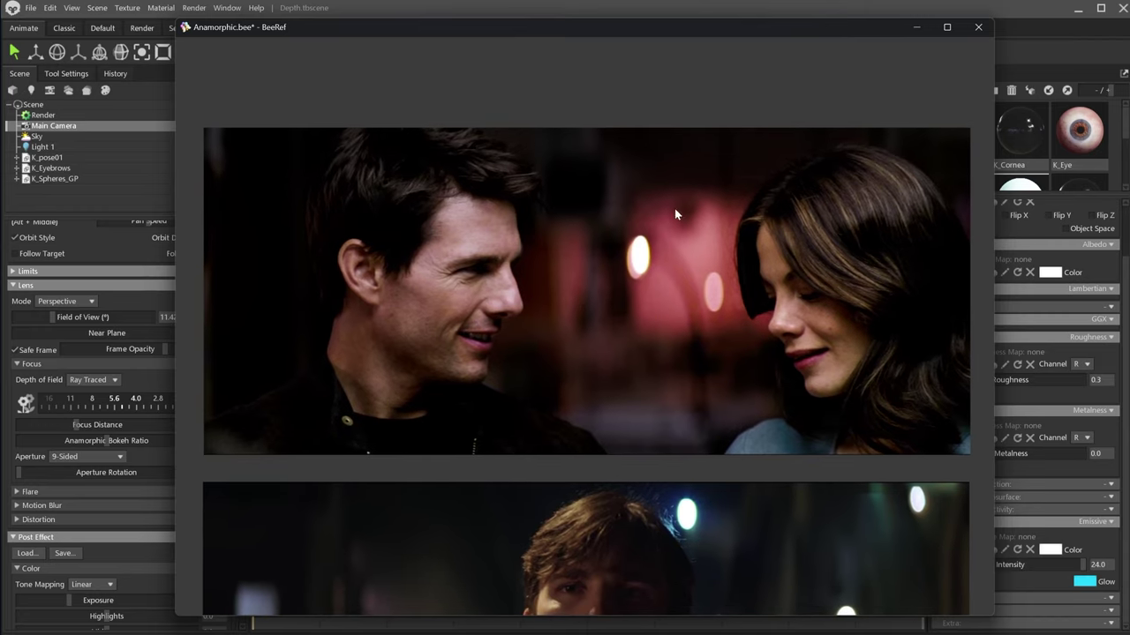
# Return to Marmoset Toolbag and raise the Main Camera's Anamorphic Bokeh Ratio to 1.965 for vertically stretched bokeh.
pyautogui.hotkey('alt', 'Tab')
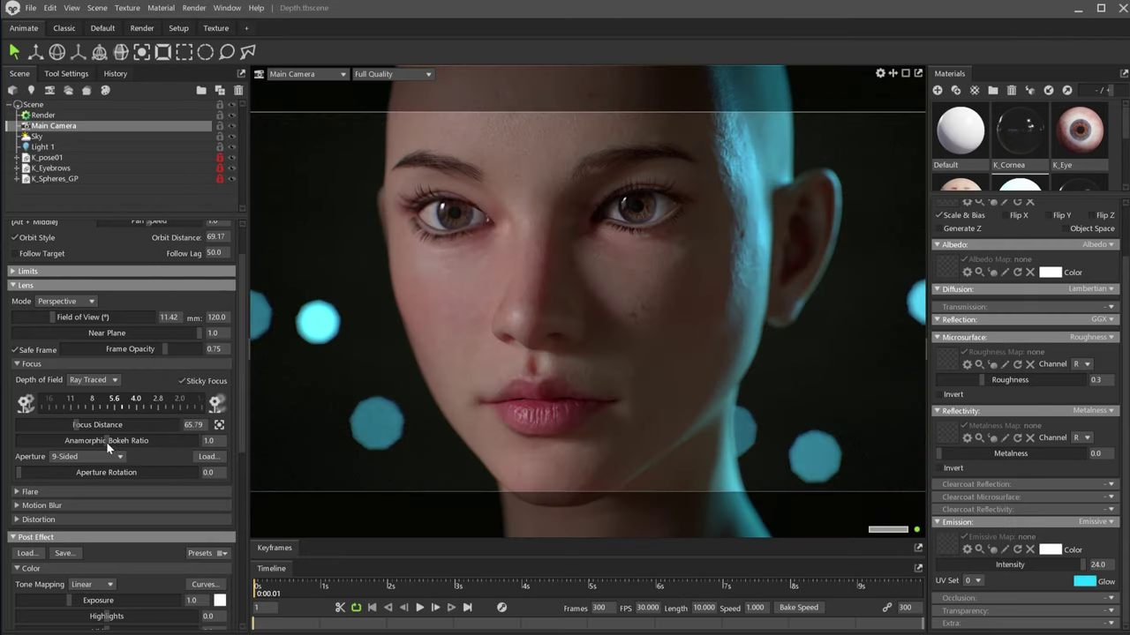
pyautogui.moveTo(106, 440); pyautogui.dragTo(195, 440)
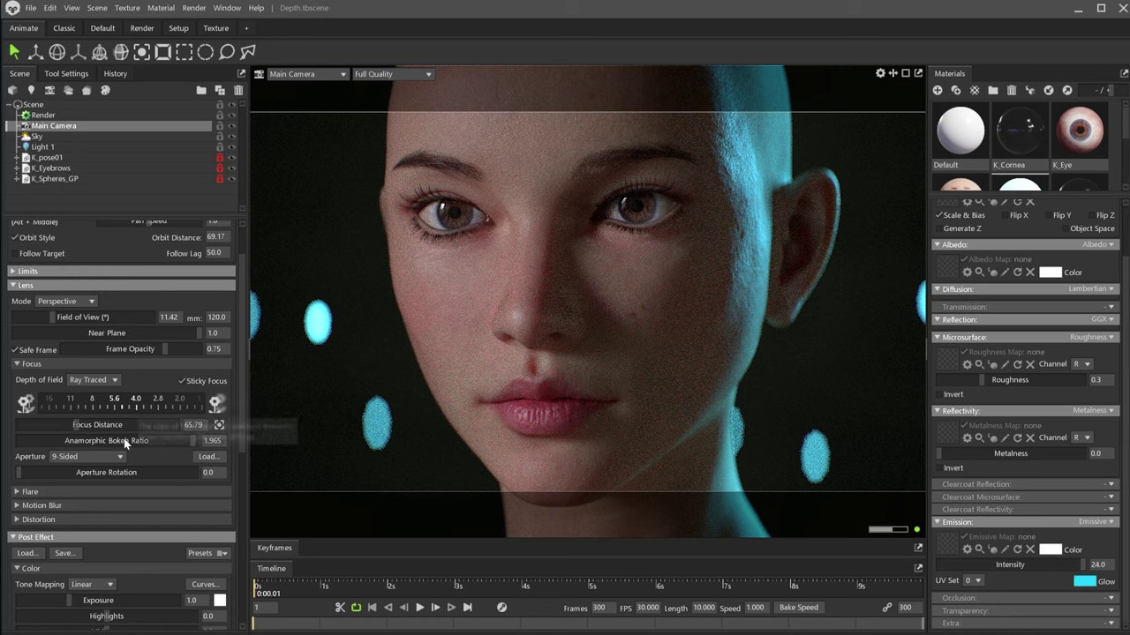
# Switch back to the BeeRef board and compare the oval bokeh shapes across the film stills.
pyautogui.hotkey('alt', 'Tab')
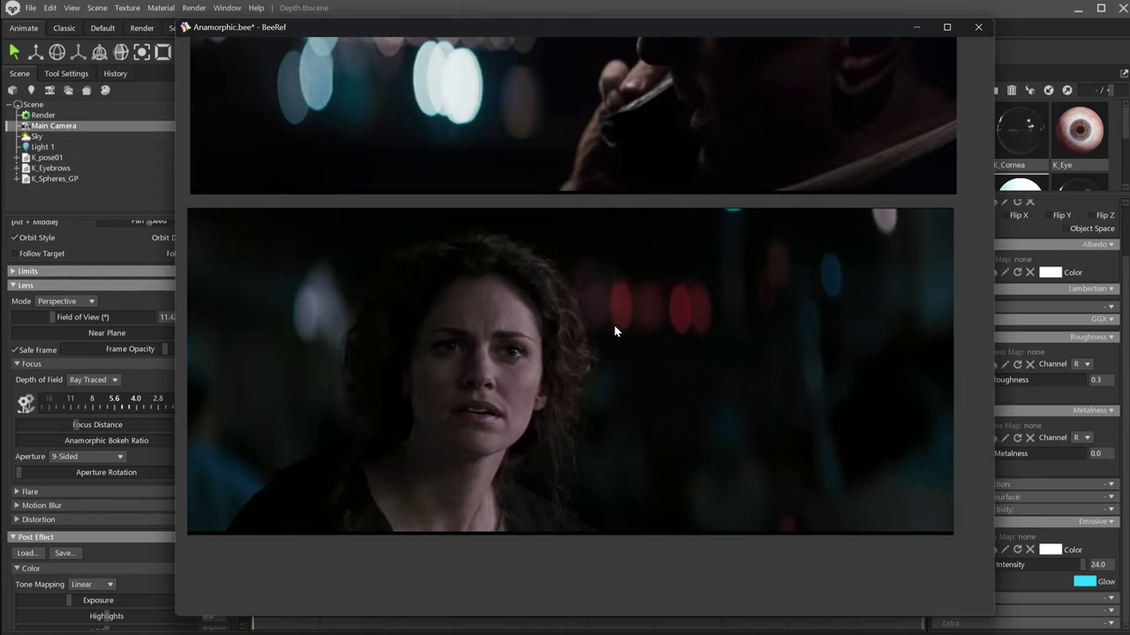
pyautogui.moveTo(591, 326); pyautogui.dragTo(608, 606, button='middle')
pyautogui.scroll(4, 391, 286)
pyautogui.moveTo(364, 325); pyautogui.dragTo(334, 433, button='middle')
pyautogui.moveTo(547, 180); pyautogui.dragTo(544, 547, button='middle')
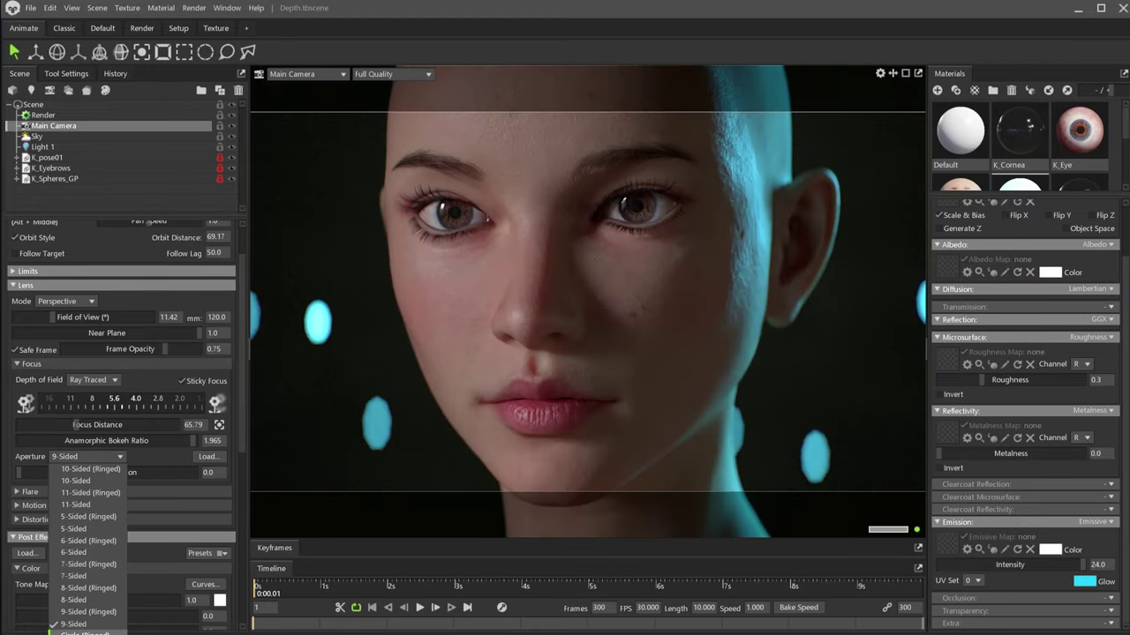
# Back in Marmoset Toolbag, set the camera's Aperture to Circle (Smooth) and lower the light spheres' emission Intensity to 4.742.
pyautogui.click(89, 632)
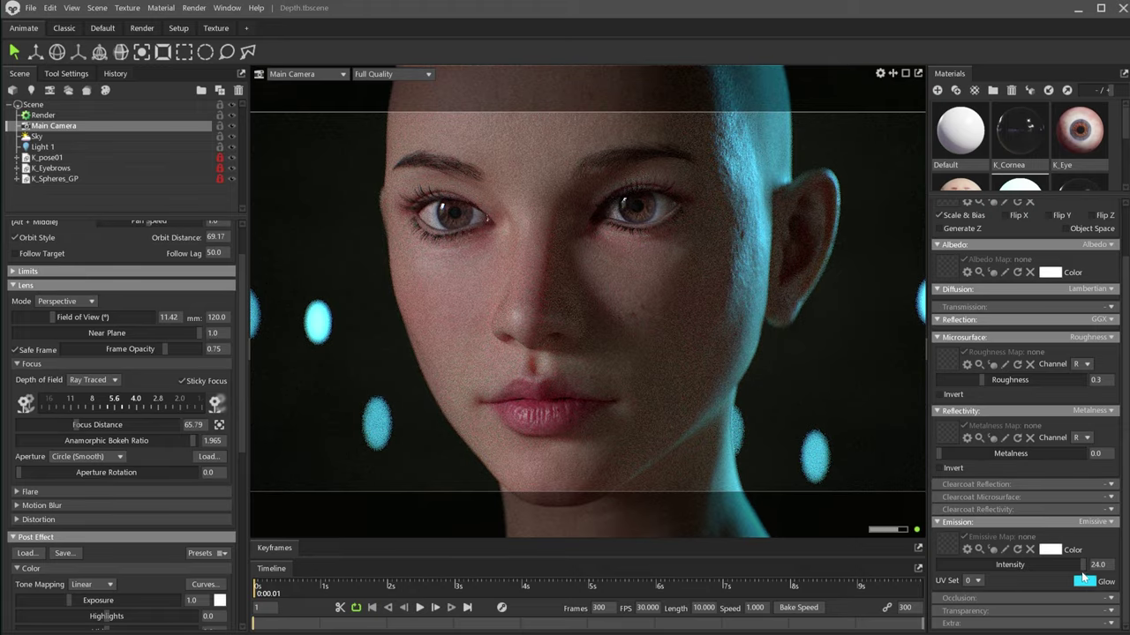
pyautogui.moveTo(1082, 565); pyautogui.dragTo(1051, 565)
# Lower the Anamorphic Bokeh Ratio to 0.5 for horizontally stretched bokeh, and raise it again to about 1.04.
pyautogui.moveTo(194, 442); pyautogui.dragTo(168, 441)
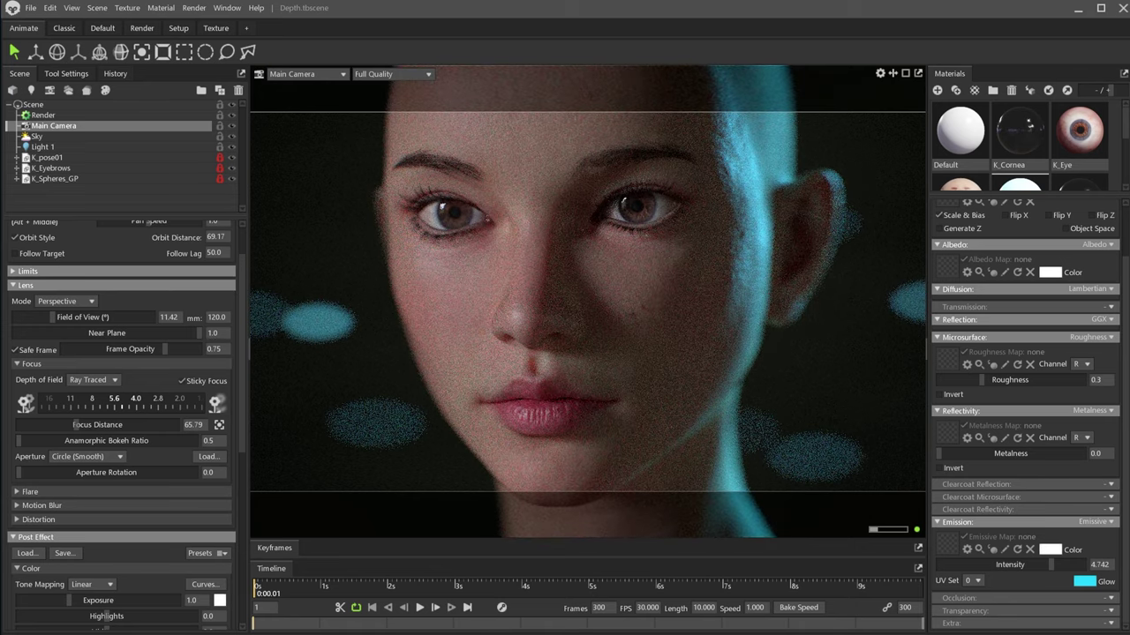
pyautogui.moveTo(19, 441)
pyautogui.mouseDown()
pyautogui.moveTo(127, 441)
pyautogui.moveTo(2, 441)
pyautogui.mouseUp()
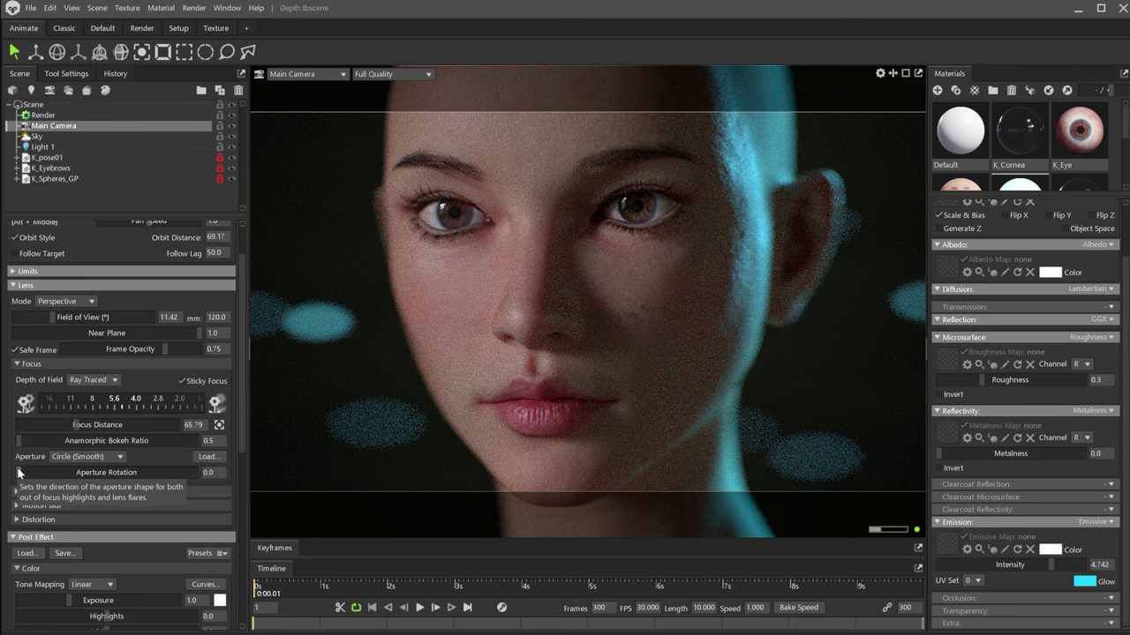
pyautogui.moveTo(18, 440); pyautogui.dragTo(70, 444)
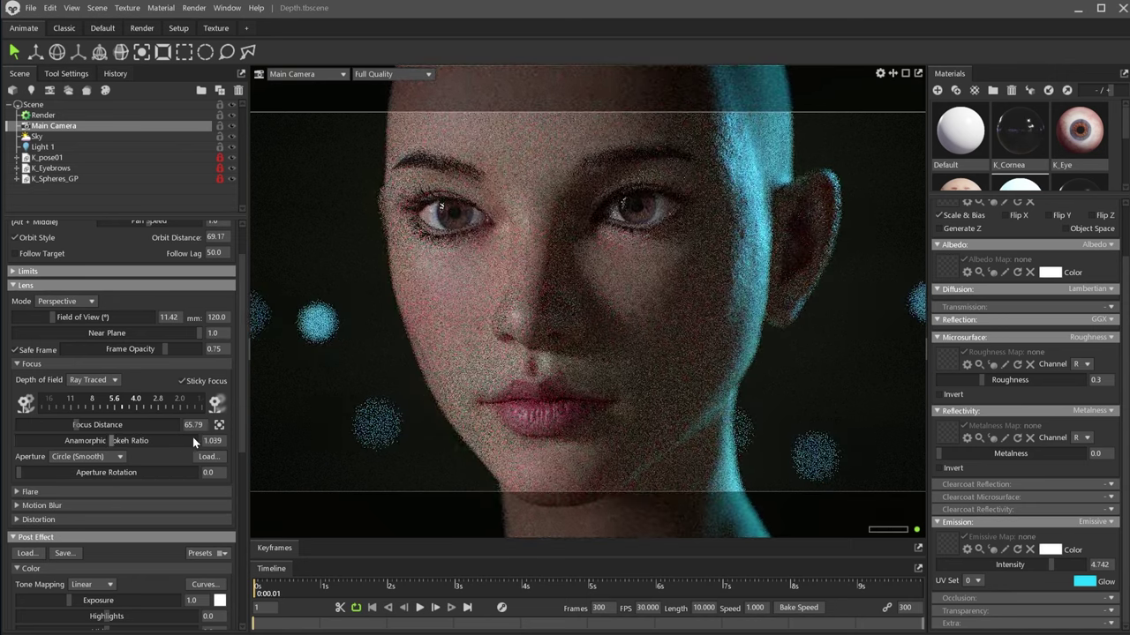